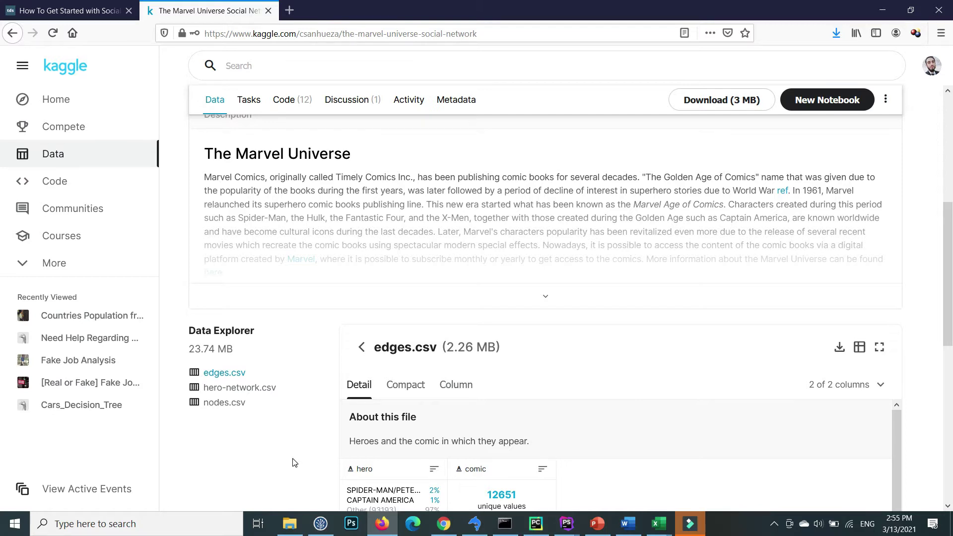
- Switch to the nodes workbook in Excel and examine its node and type columns, including the comic and hero entries
key("alt+Tab")
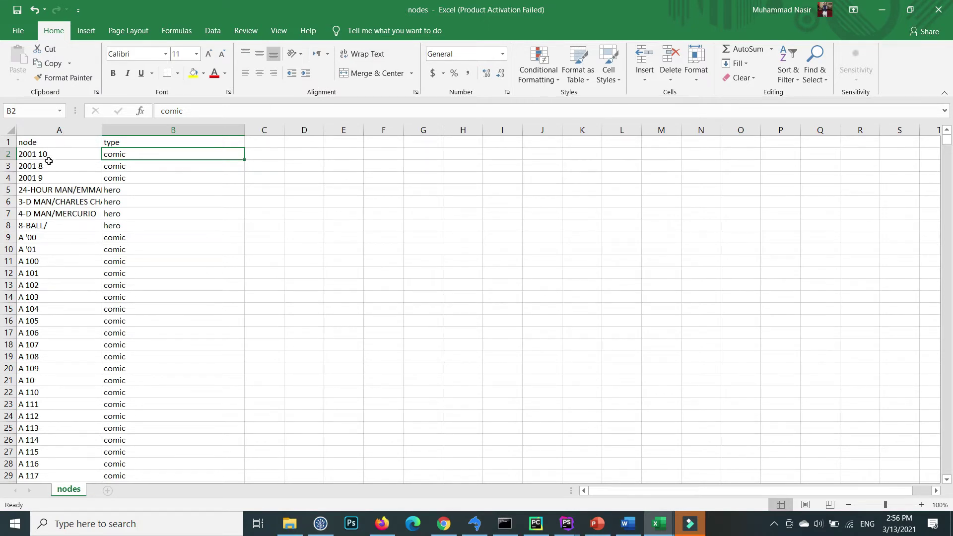
left_click(46, 146)
left_click(59, 131)
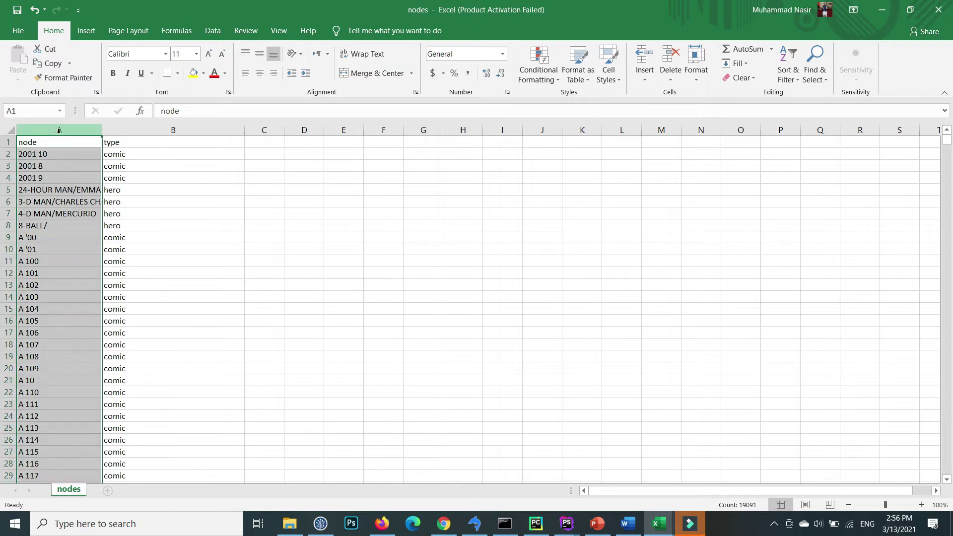
left_click(123, 144)
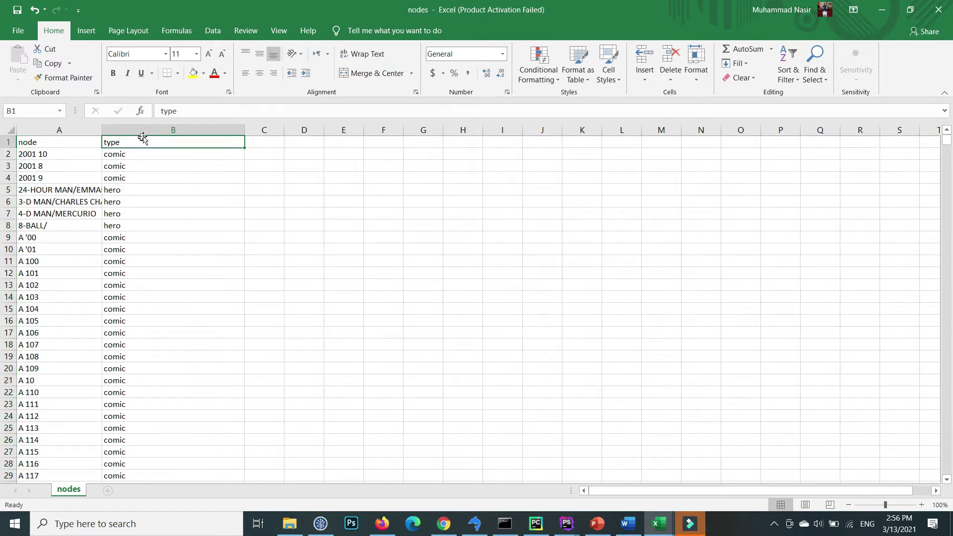
left_click(141, 131)
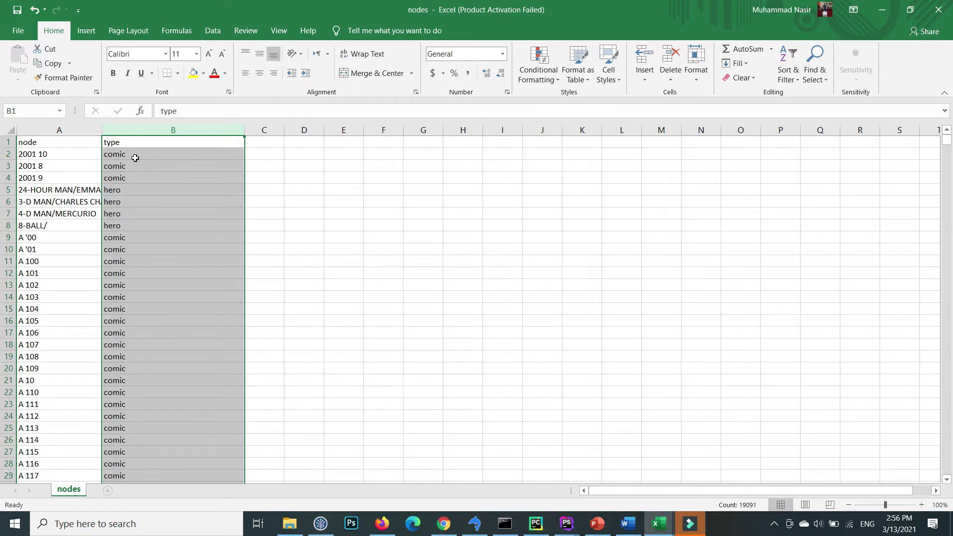
left_click(135, 156)
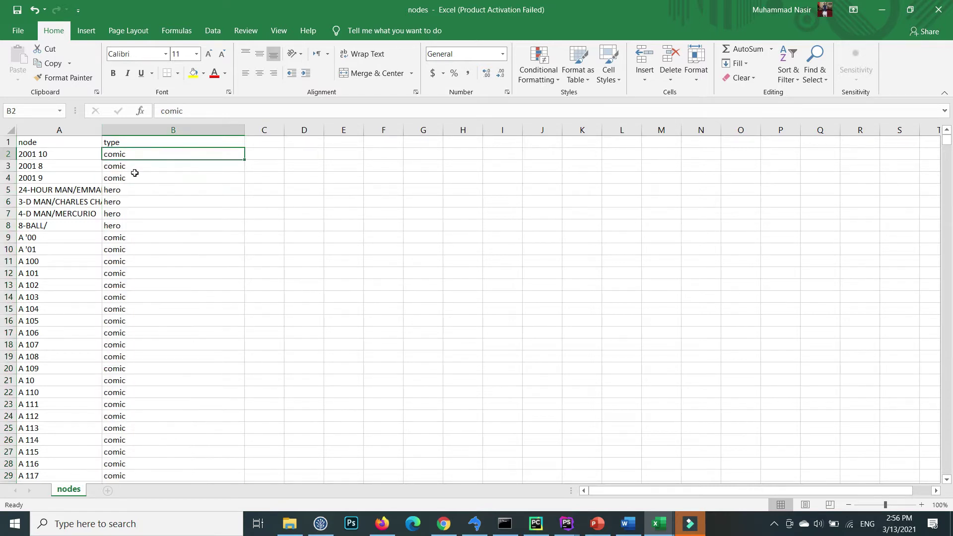
left_click(128, 197)
left_click(160, 140)
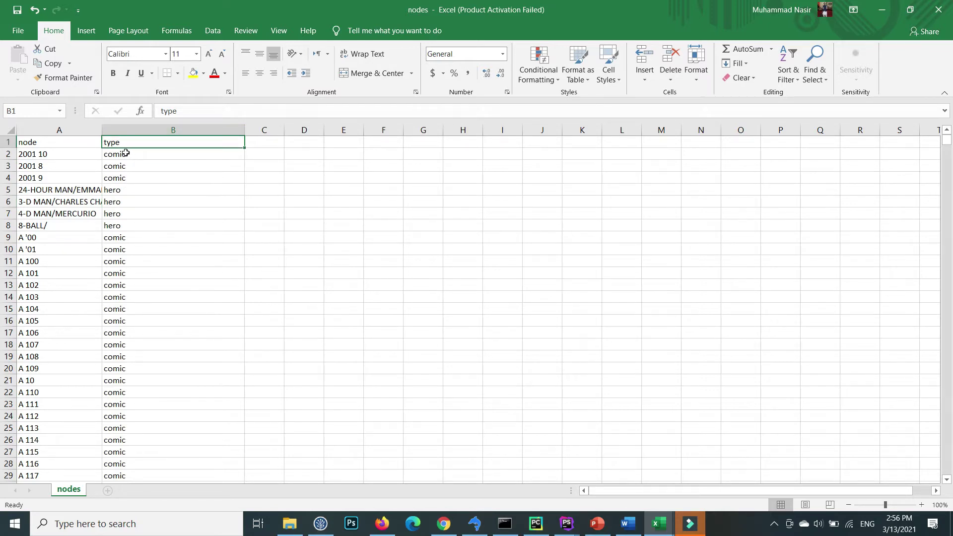
- Switch to the edges workbook and widen the hero and comic columns
left_click(659, 523)
left_click(703, 473)
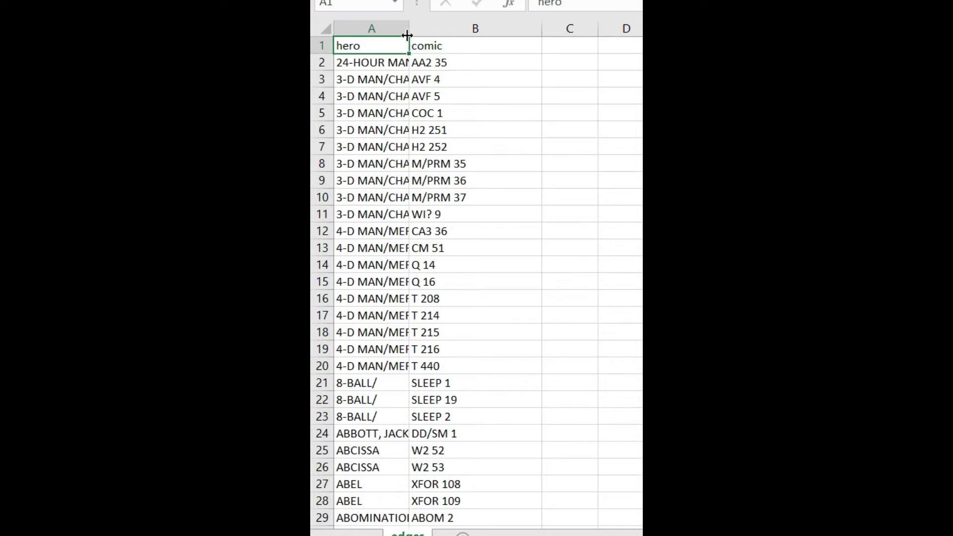
left_click_drag(408, 31, 438, 31)
left_click_drag(566, 30, 641, 23)
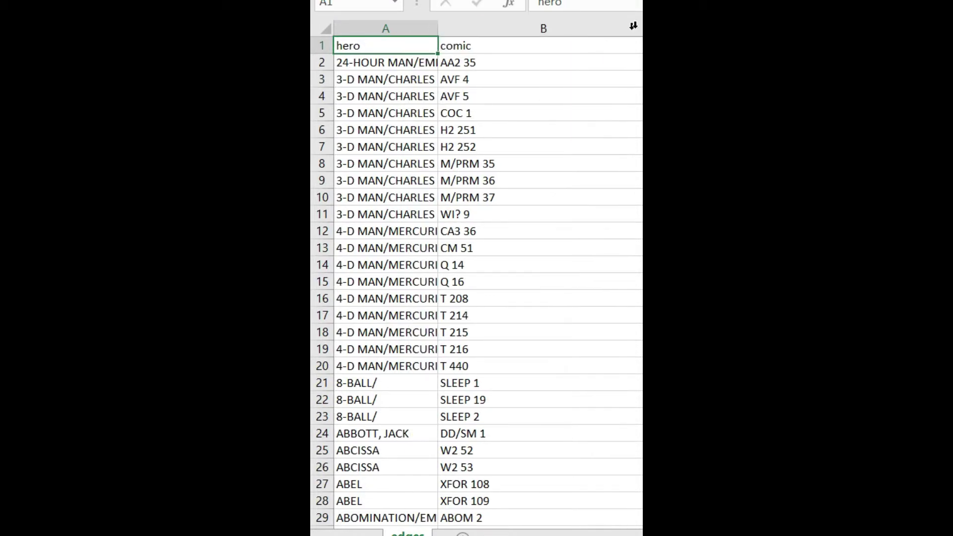
left_click(389, 74)
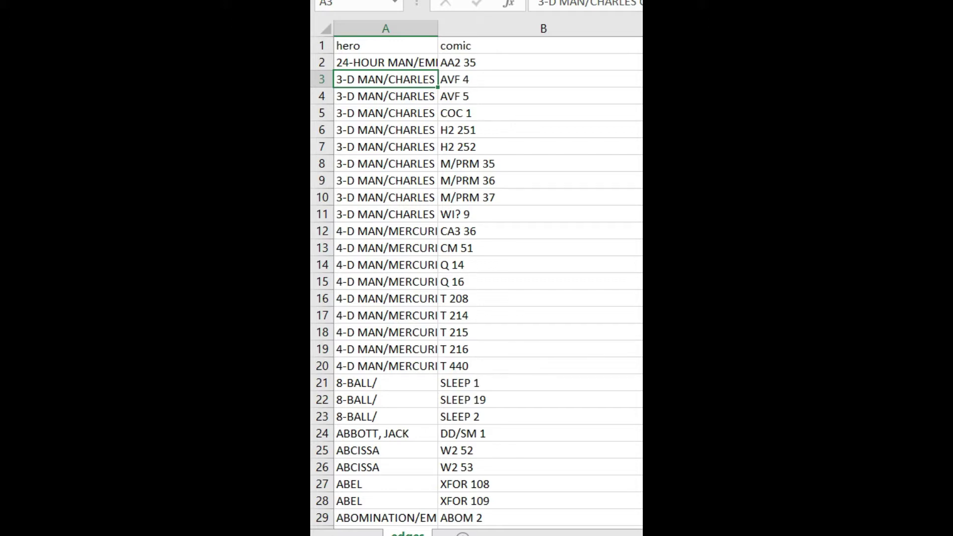
- Rename the hero column header in cell A1 as "source"
left_click(366, 47)
double_click(366, 47)
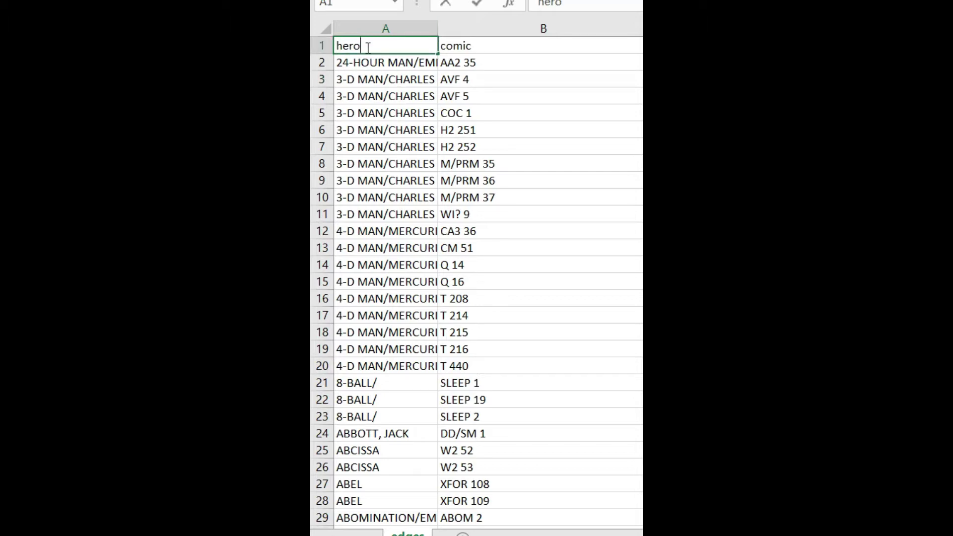
key("BackSpace")
key("BackSpace")
key("BackSpace")
key("BackSpace")
type("source")
- Rename the comic column header in cell B1 as "target" and save the edges file, keeping the CSV format
double_click(474, 46)
key("BackSpace")
key("BackSpace")
key("BackSpace")
key("BackSpace")
key("BackSpace")
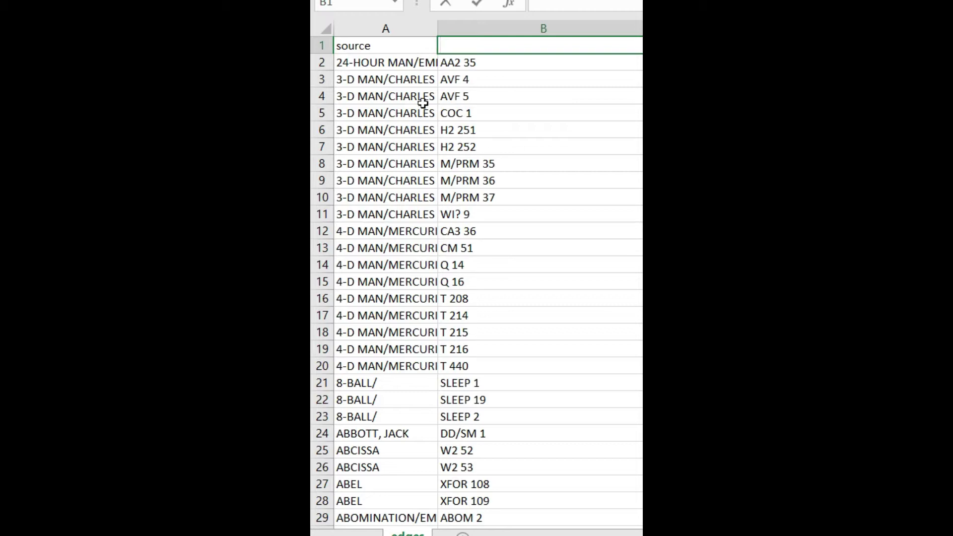
type("target")
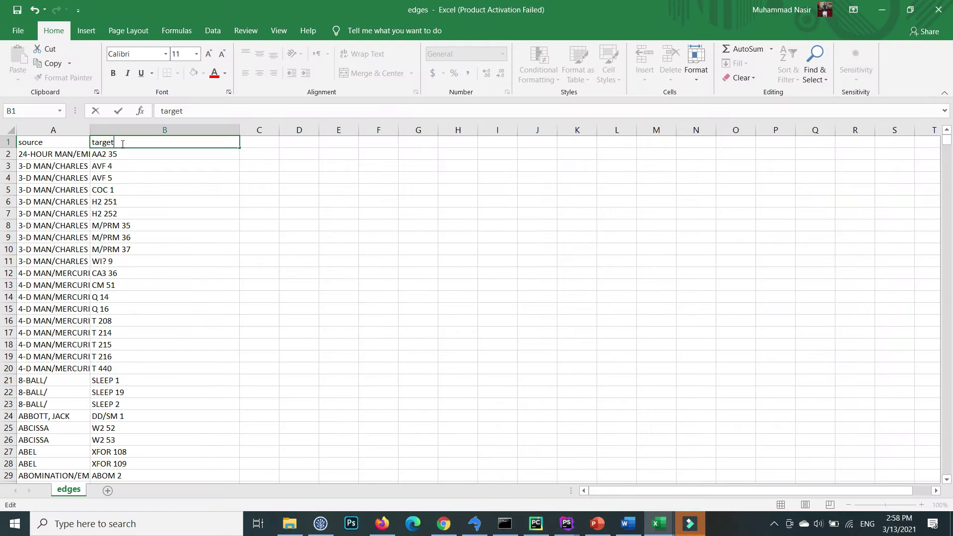
left_click(497, 392)
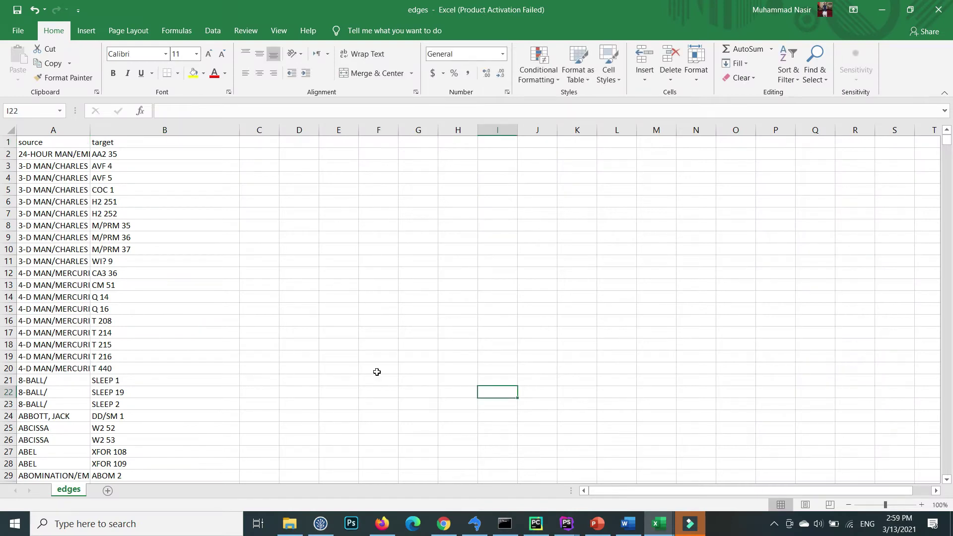
key("ctrl+s")
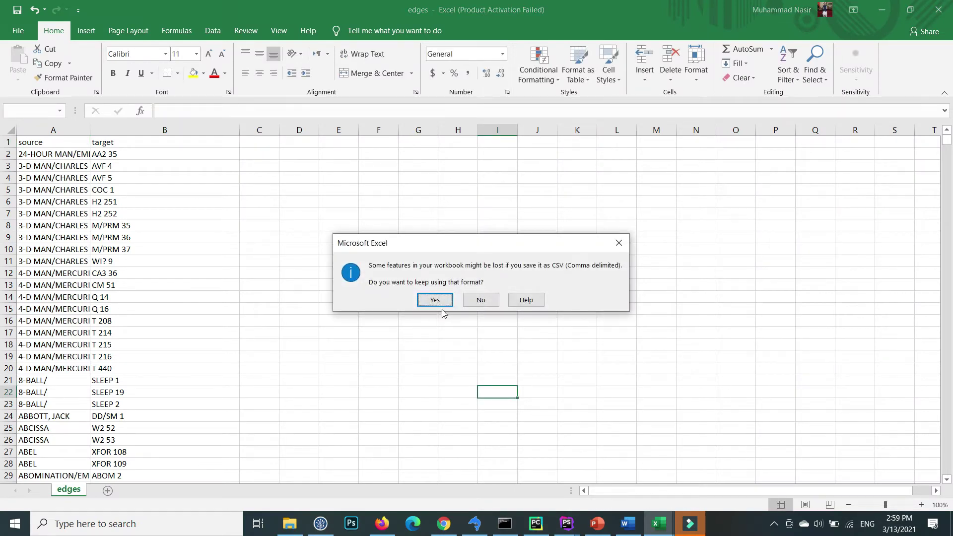
left_click(448, 300)
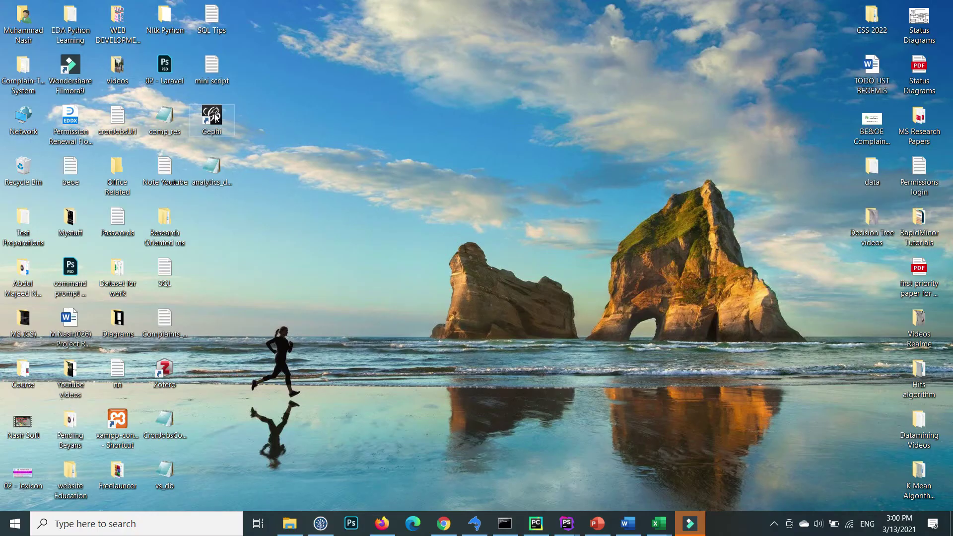
- Launch Gephi from the desktop, create a new project and maximize its window
double_click(212, 116)
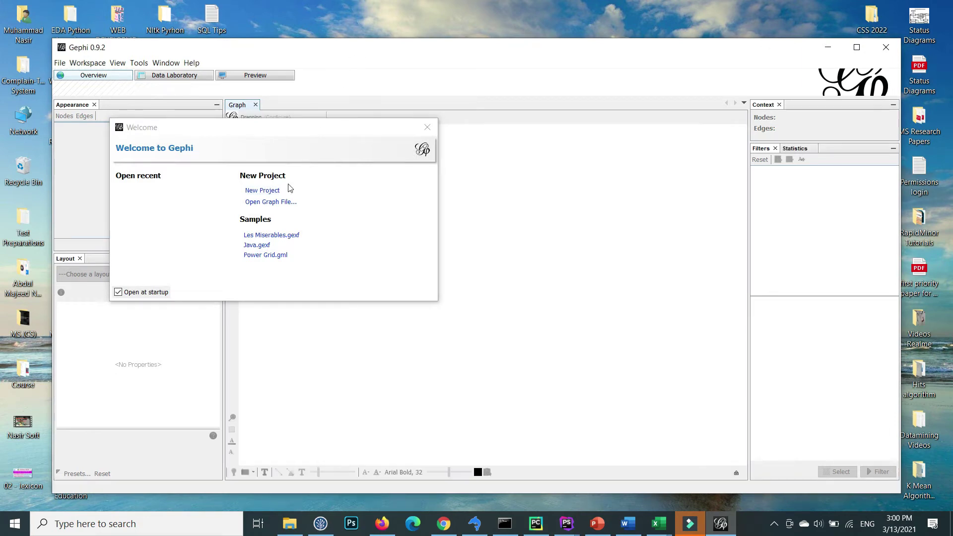
left_click(271, 192)
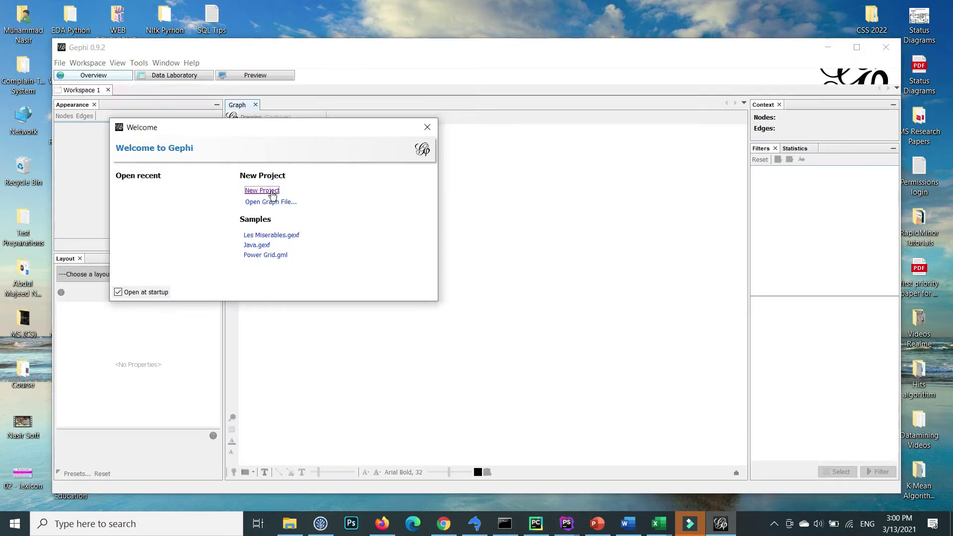
left_click(856, 47)
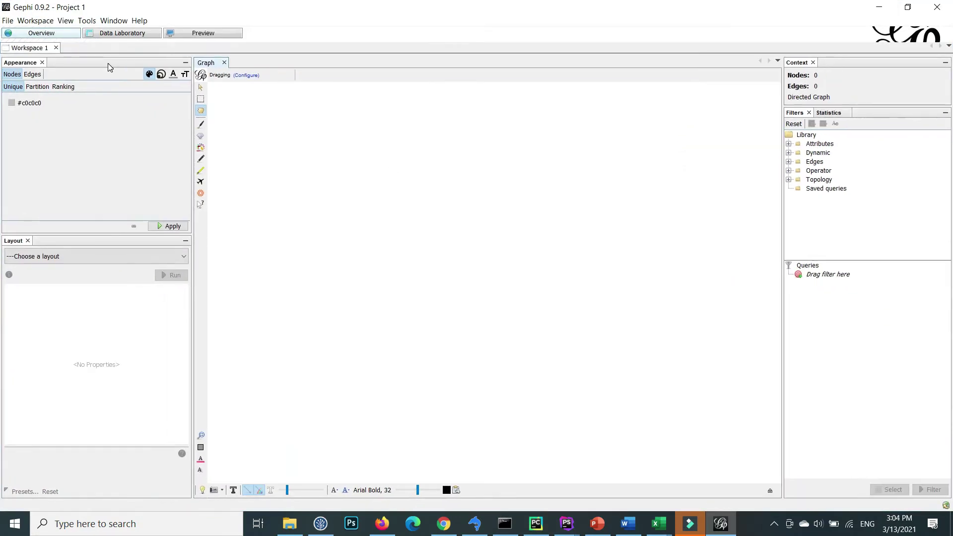
- Start a spreadsheet import in the Data Laboratory and open nodes.csv from the assignment's Data folder
left_click(127, 36)
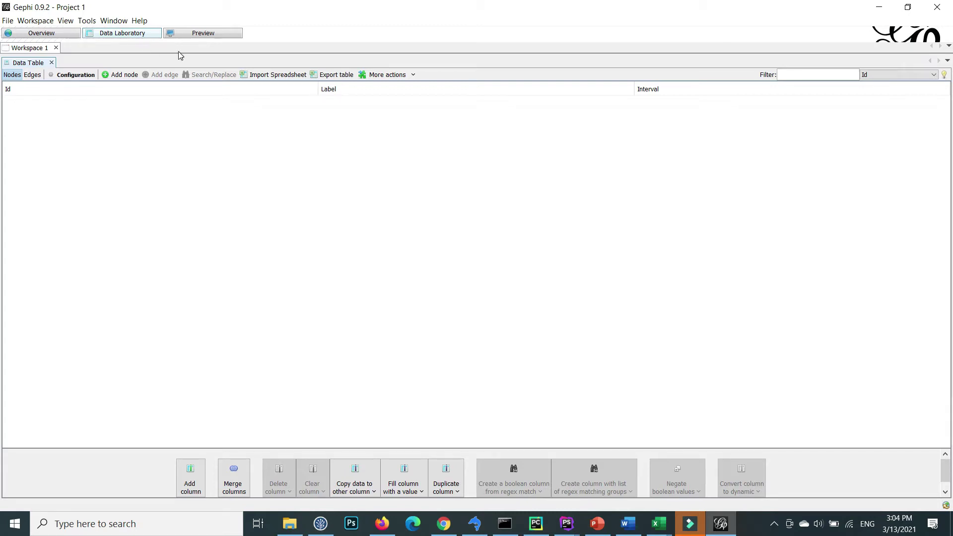
left_click(277, 76)
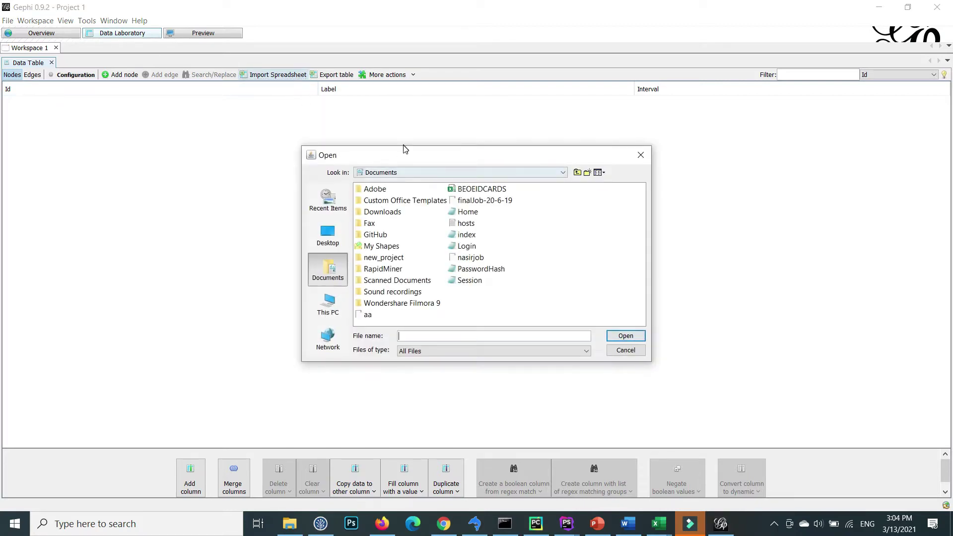
left_click_drag(396, 153, 390, 117)
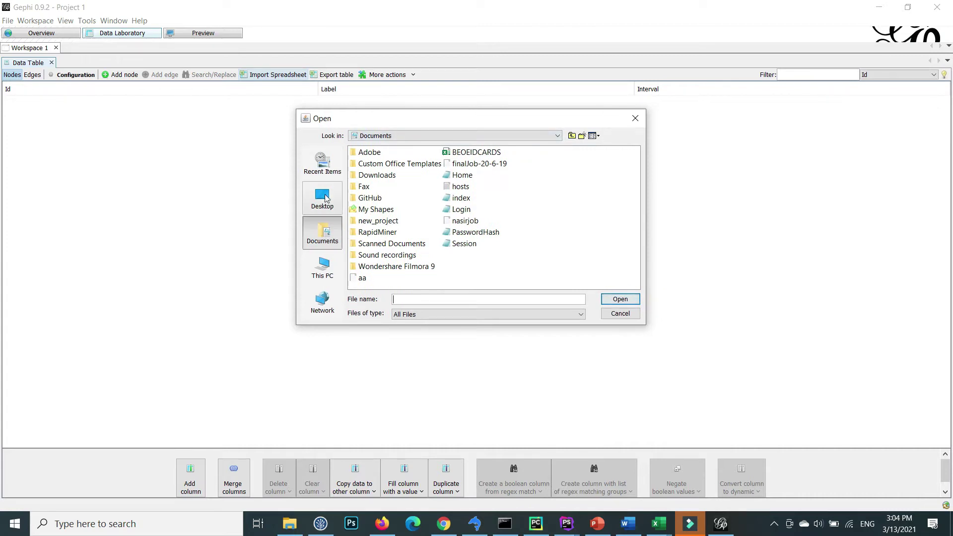
left_click(332, 269)
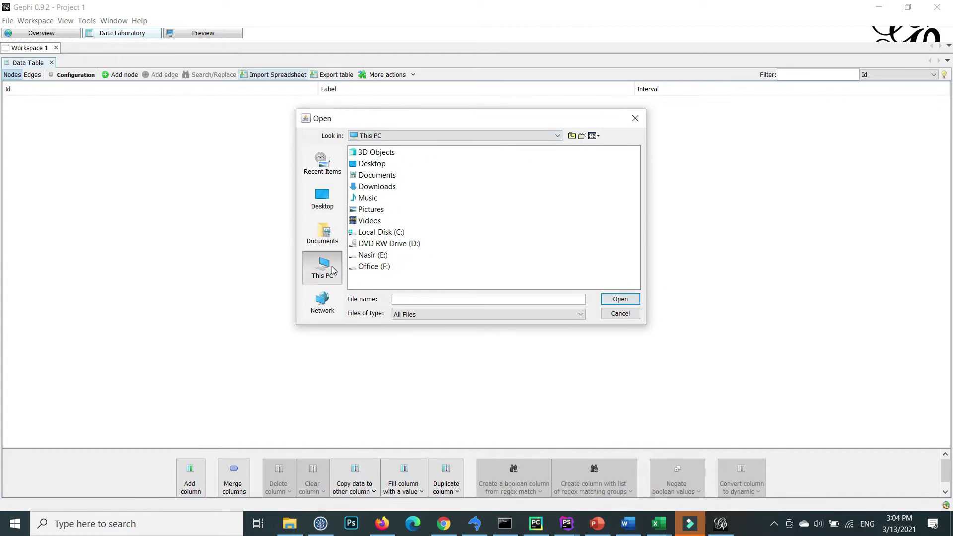
left_click(378, 174)
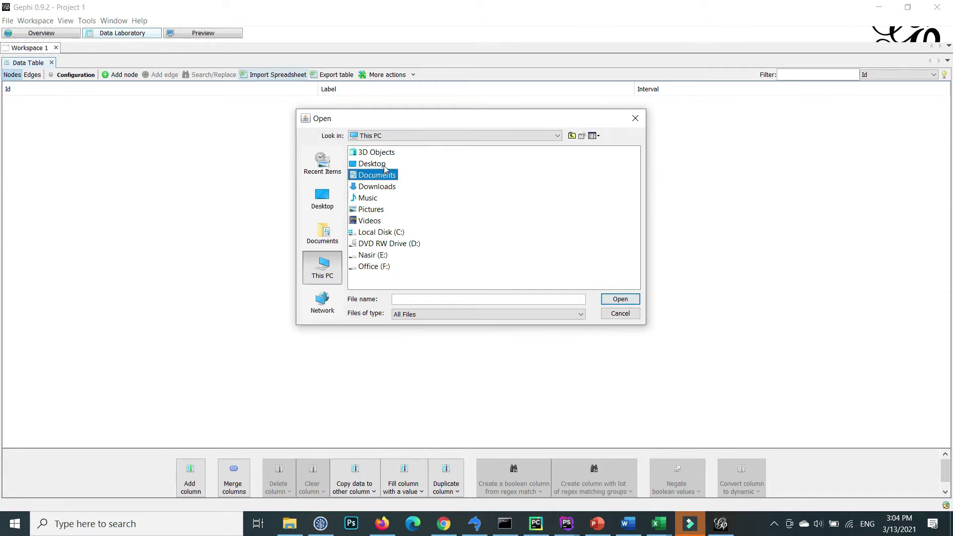
double_click(384, 173)
left_click(330, 196)
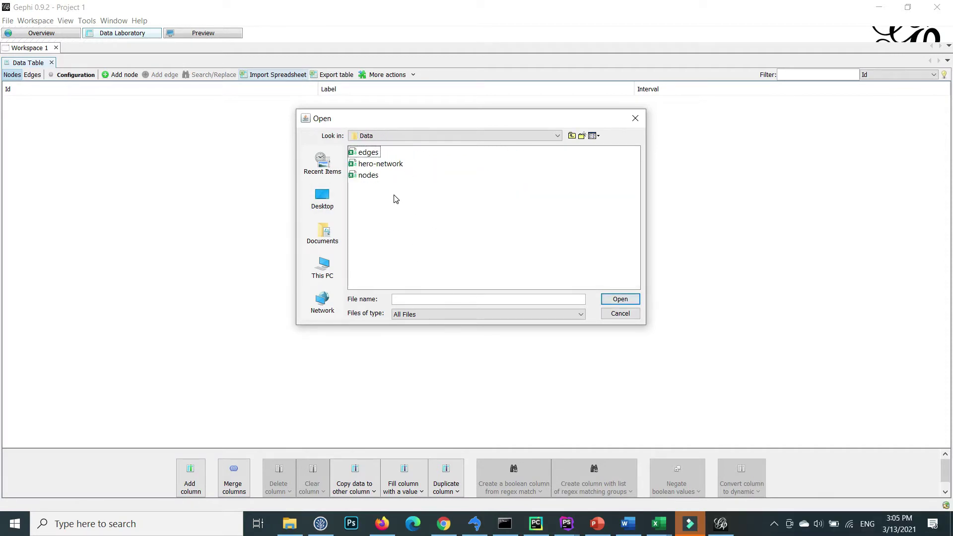
left_click(369, 176)
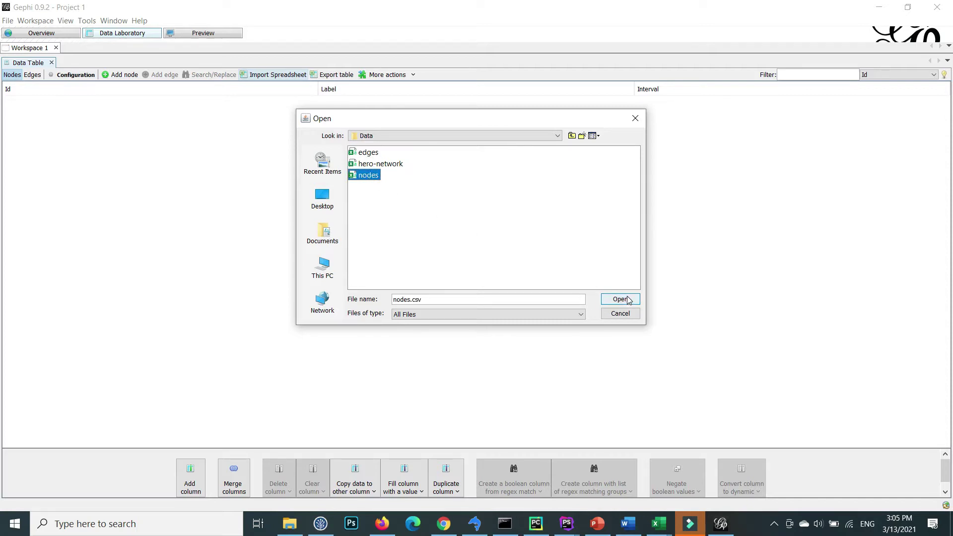
left_click(620, 299)
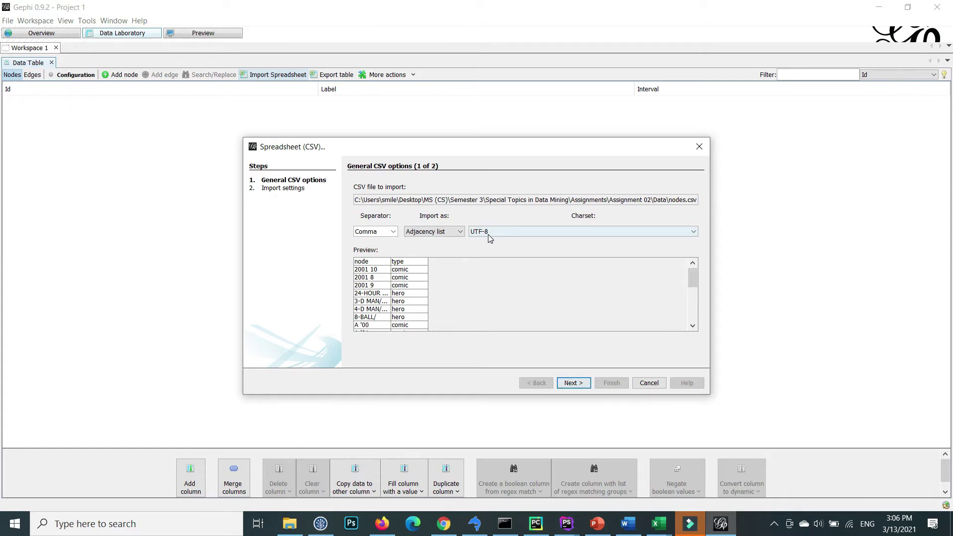
- Accept the comma-separated, adjacency list, UTF-8 options for nodes.csv and finish the import settings with Intervals as time representation
left_click(573, 383)
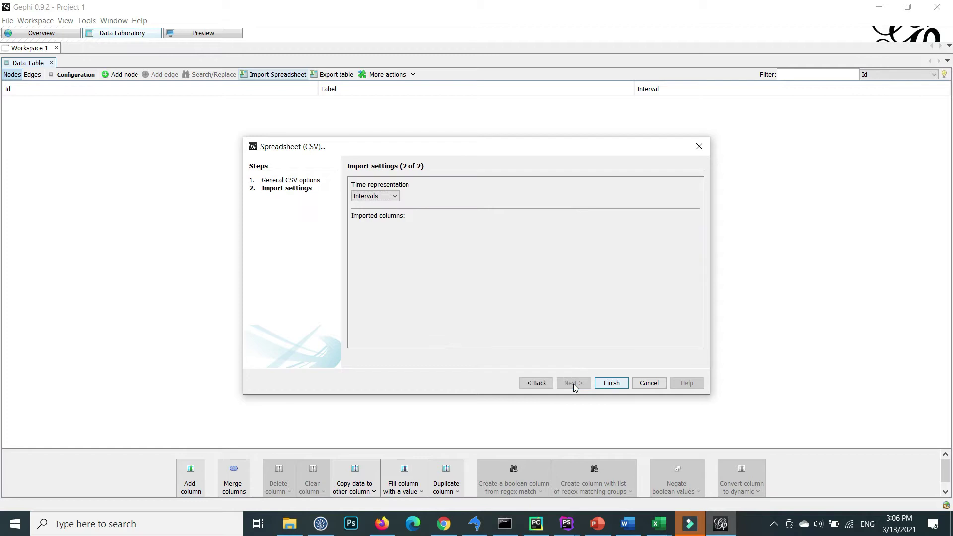
left_click(395, 196)
left_click(426, 203)
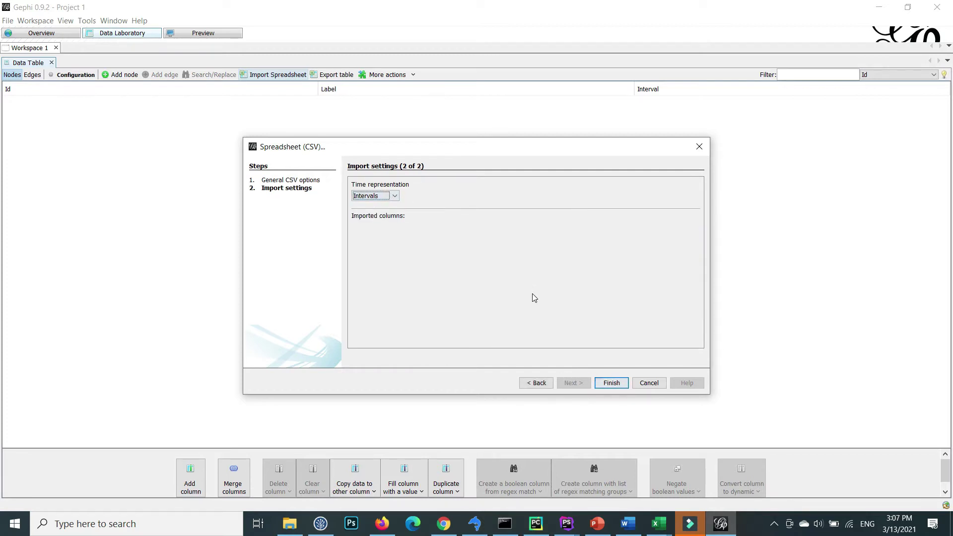
left_click(610, 383)
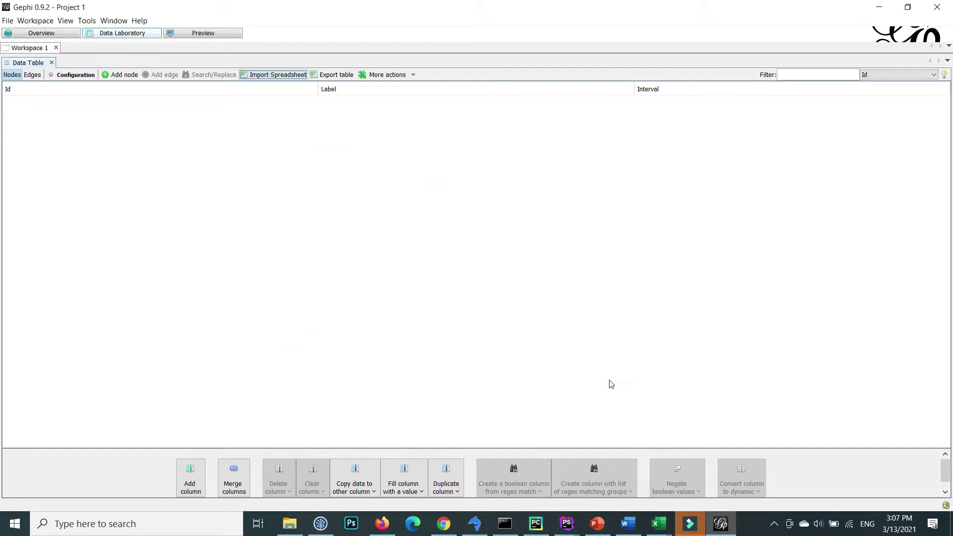
- Set the import's graph type to Undirected and append the nodes data to the existing workspace
left_click(394, 262)
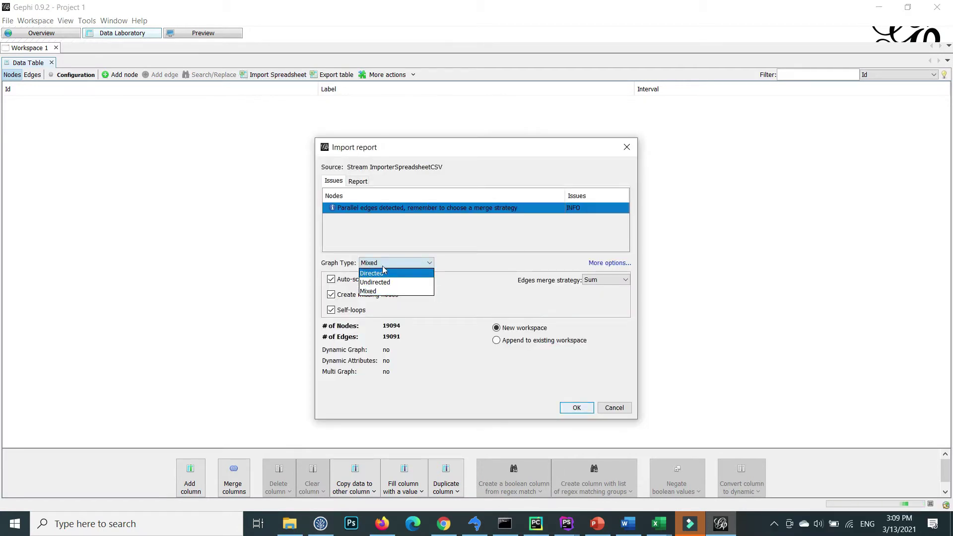
left_click(393, 284)
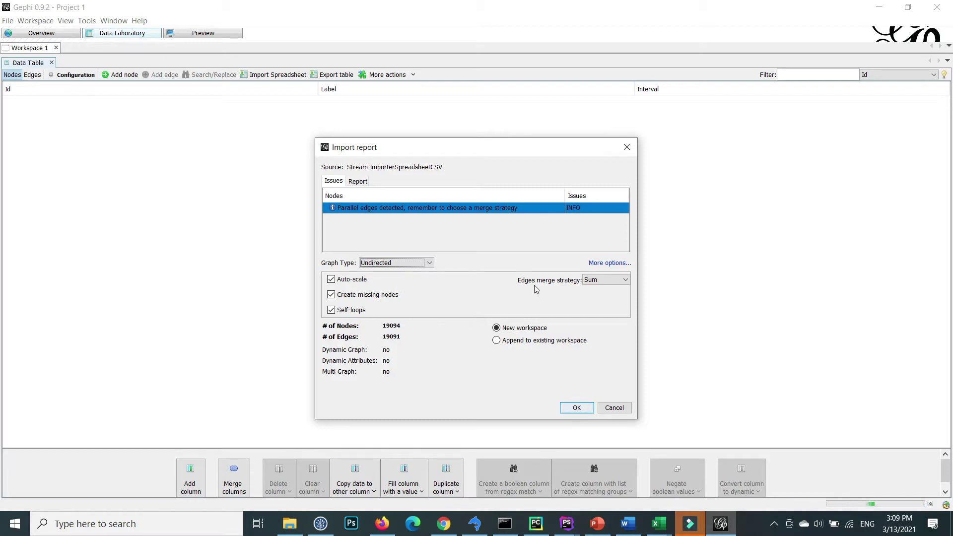
left_click(519, 342)
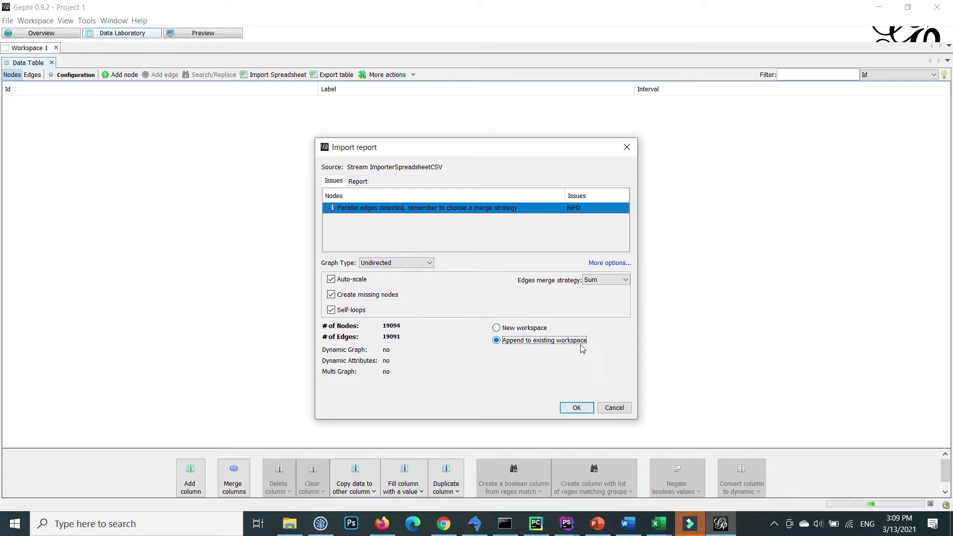
left_click(566, 411)
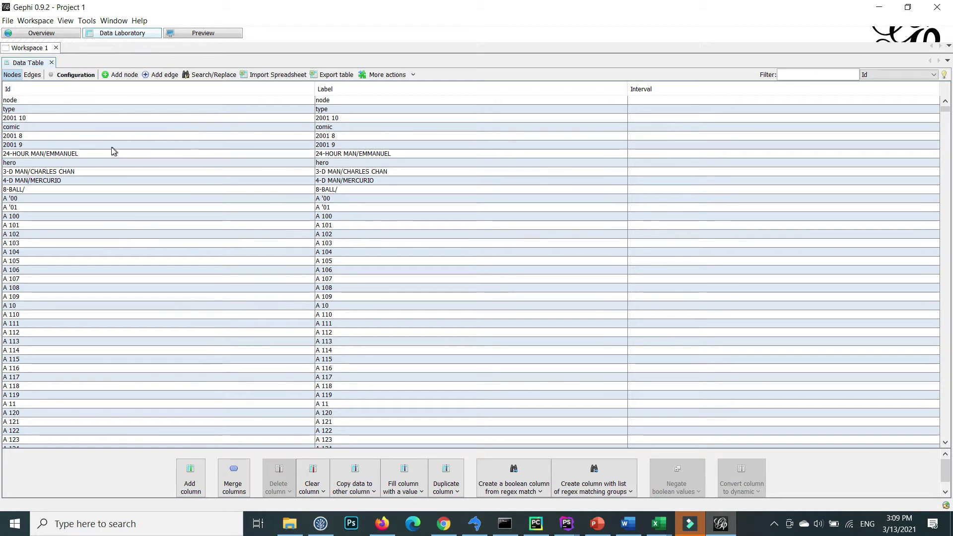
- Import edges.csv from the Data folder as a comma-separated, UTF-8 edges table with Intervals as time representation
mouse_move(946, 110)
left_mouse_down()
mouse_move(946, 317)
mouse_move(949, 120)
left_mouse_up()
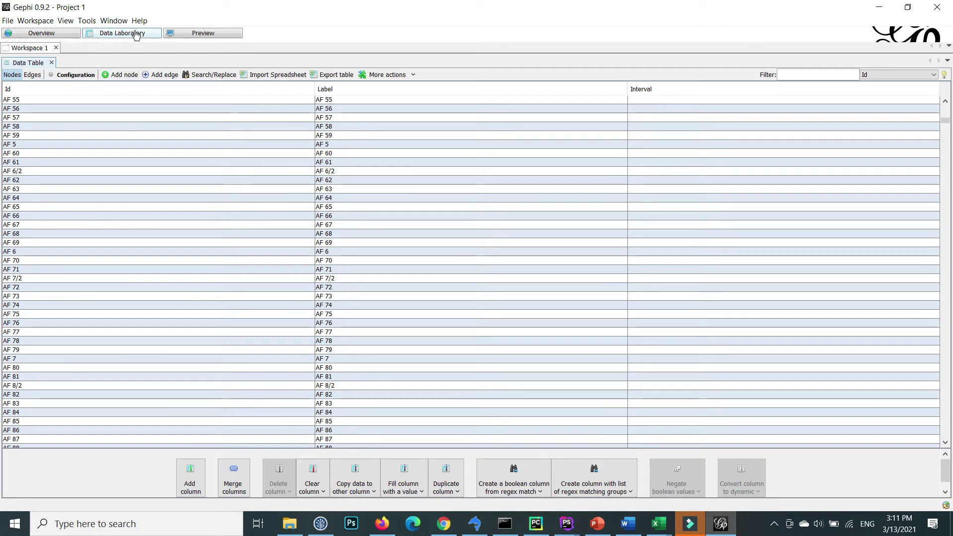
left_click(285, 76)
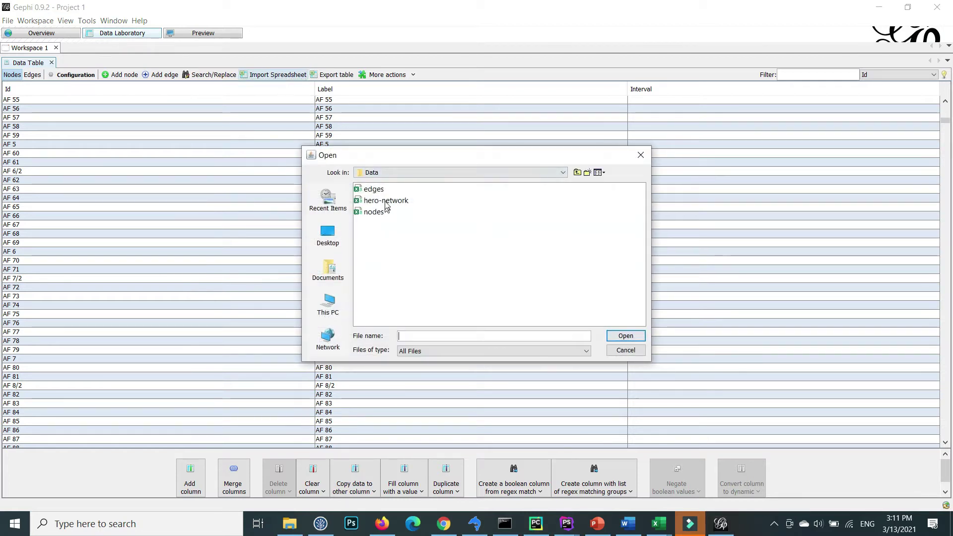
left_click(387, 193)
left_click(617, 336)
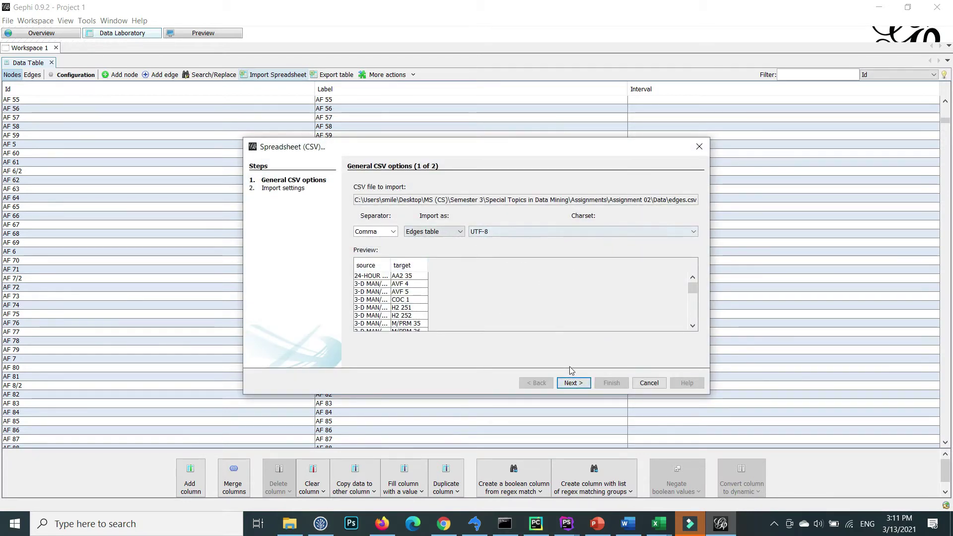
left_click(573, 382)
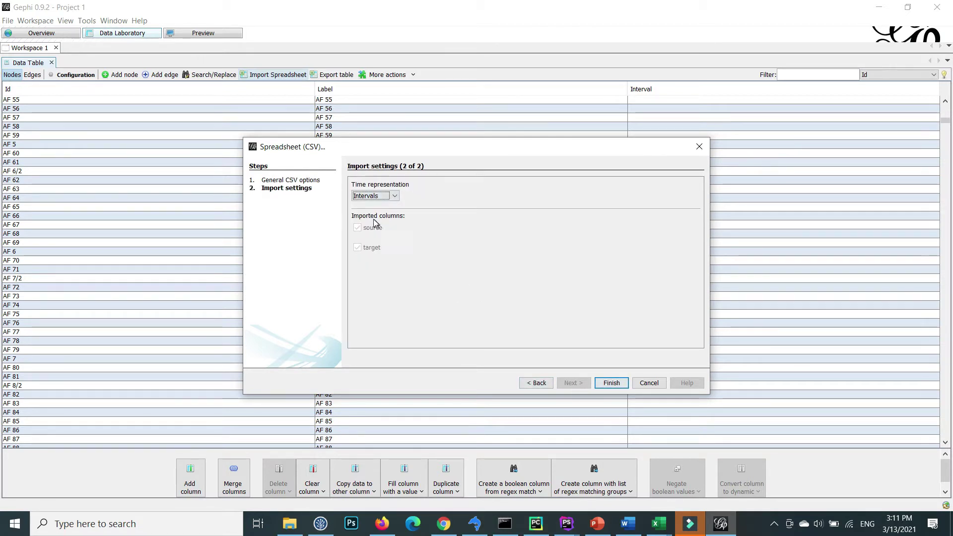
left_click(611, 383)
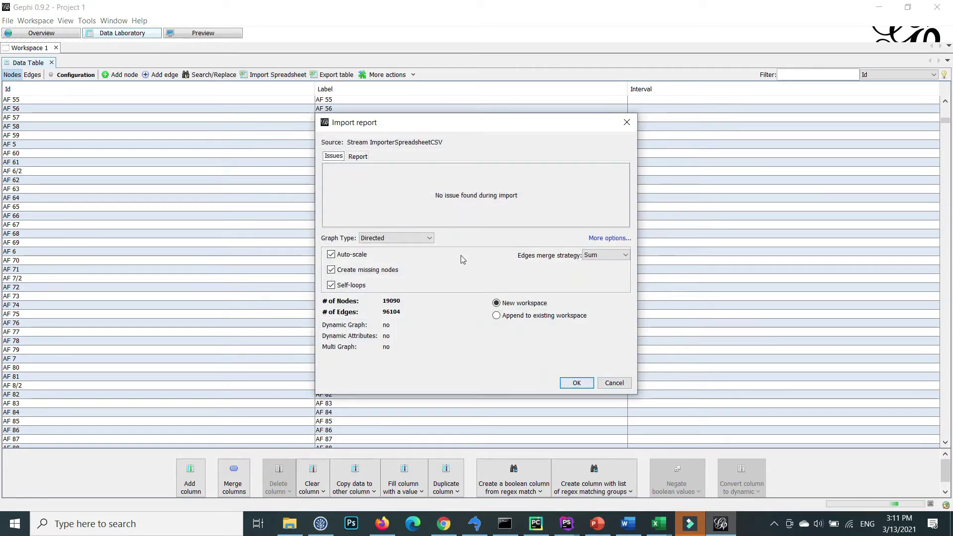
- Set the edges import's graph type to Undirected and append the data to the existing workspace
left_click(425, 240)
left_click(410, 257)
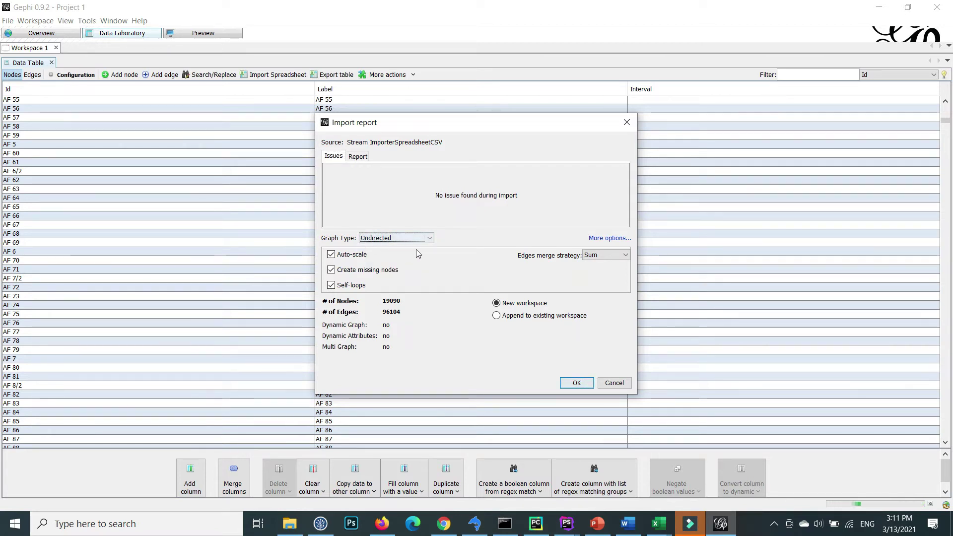
left_click(517, 316)
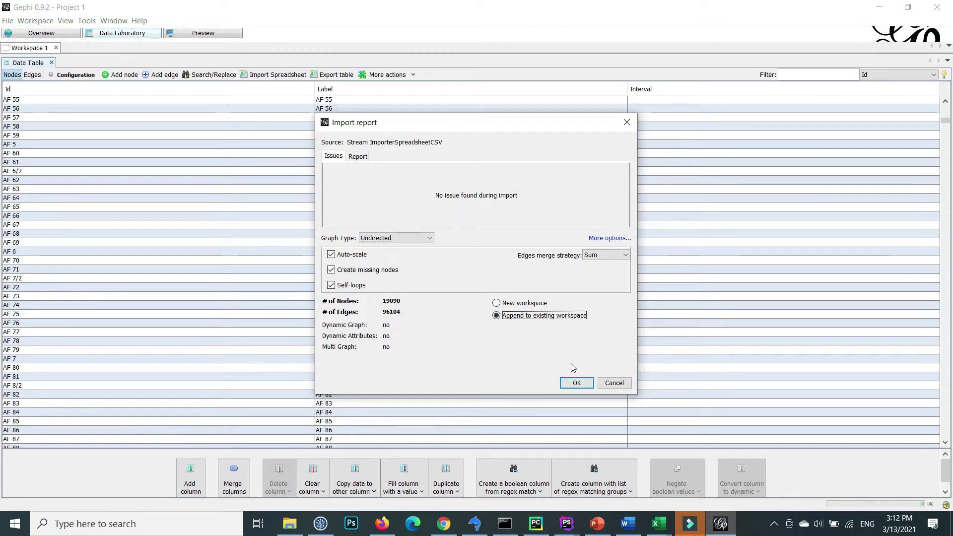
left_click(576, 384)
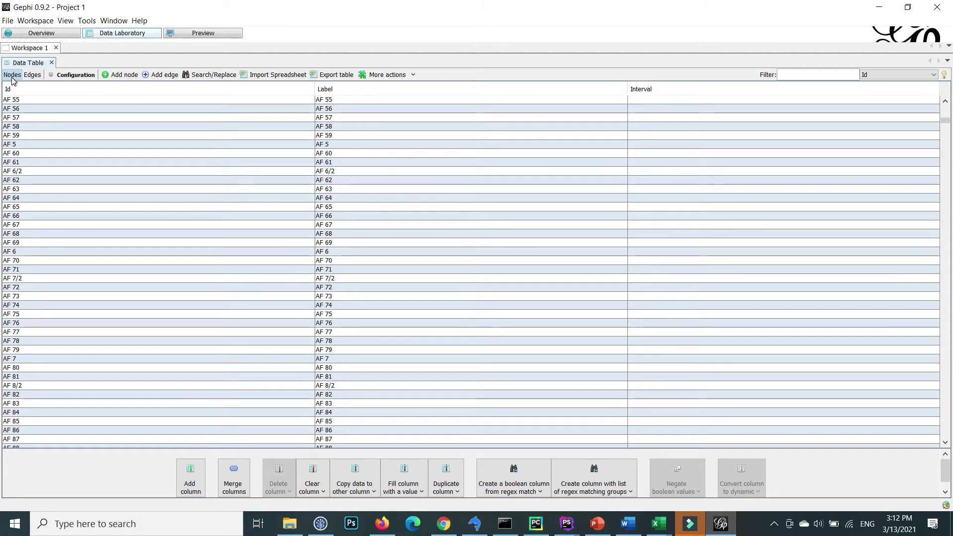
- Examine the imported records in the edges and nodes tables of the Data Laboratory
left_click(32, 76)
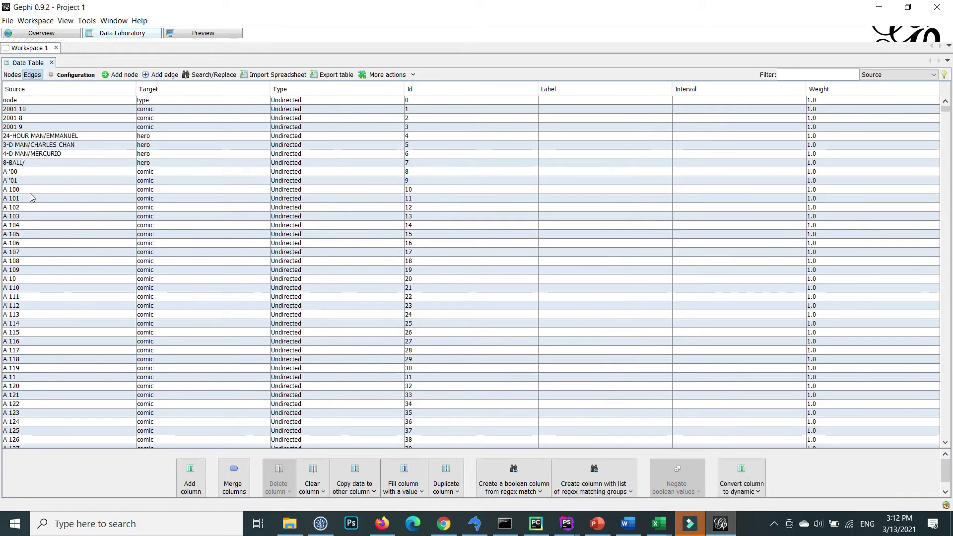
left_click(13, 75)
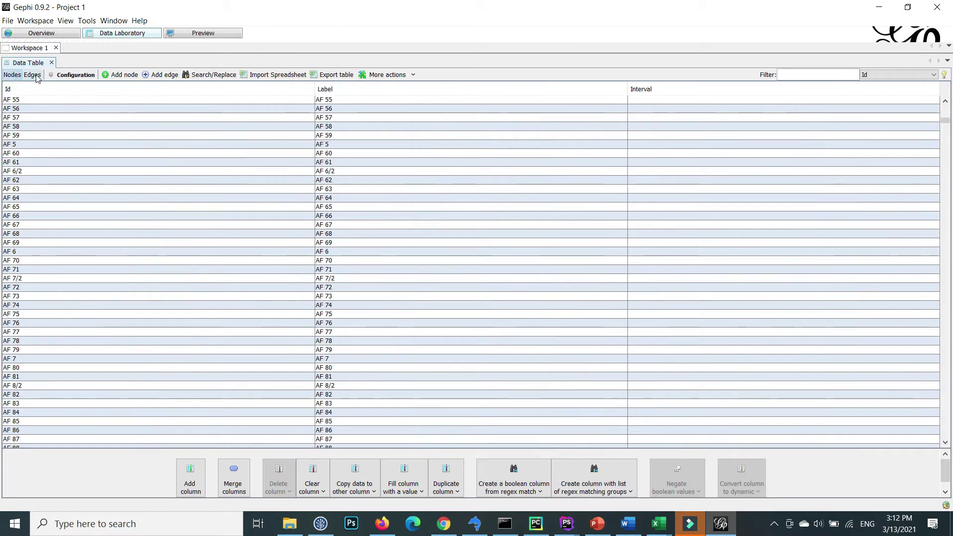
left_click(39, 77)
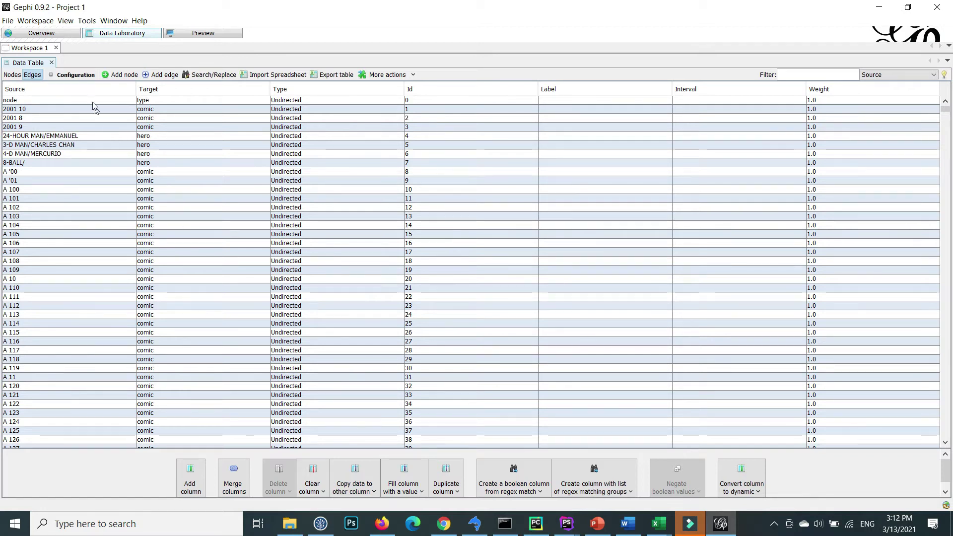
- Choose the ForceAtlas 2 layout in the Overview and run it on the graph with its default properties
left_click(58, 36)
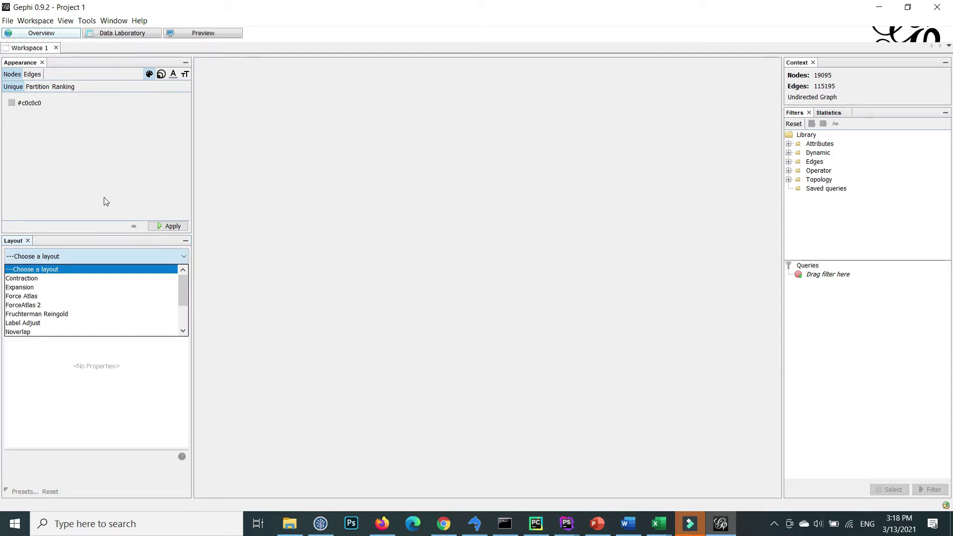
left_click(105, 201)
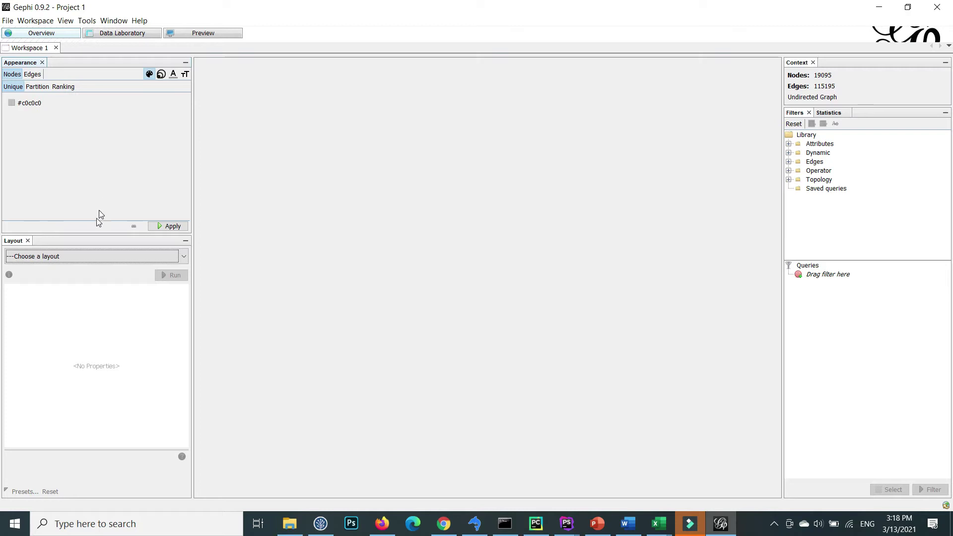
left_click(76, 257)
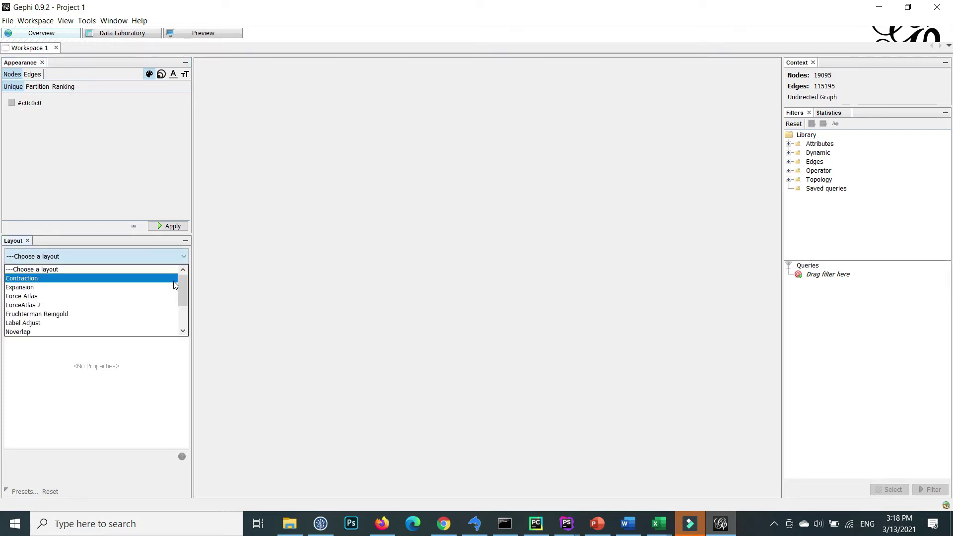
mouse_move(183, 283)
left_mouse_down()
mouse_move(191, 325)
mouse_move(197, 273)
left_mouse_up()
left_click(146, 305)
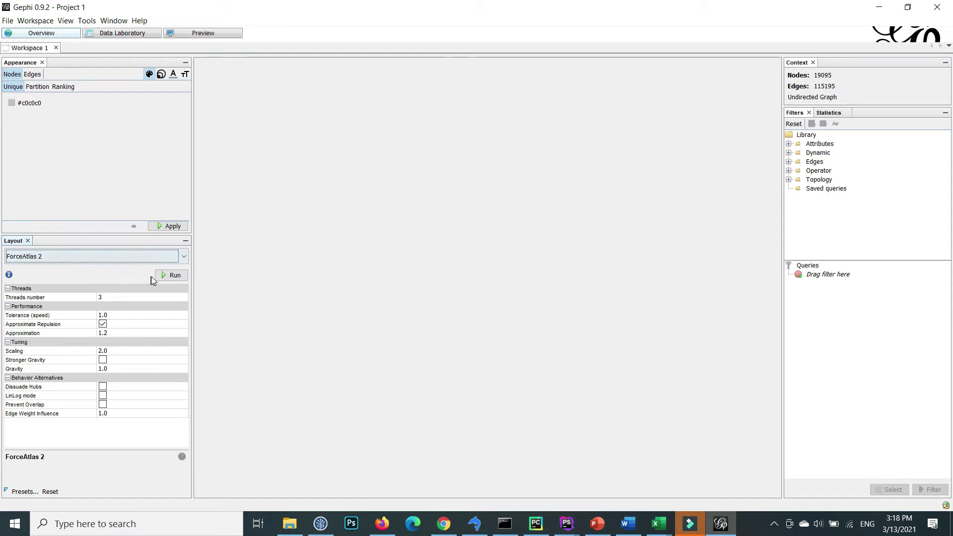
left_click(164, 276)
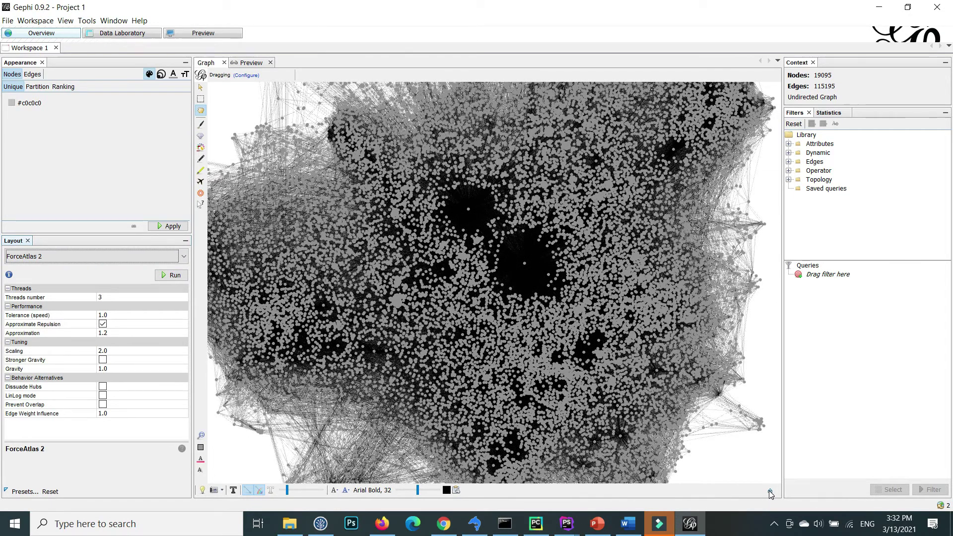
- Change the graph's background color to the light yellow-green E5FF75 in the global visualization settings
left_click(770, 491)
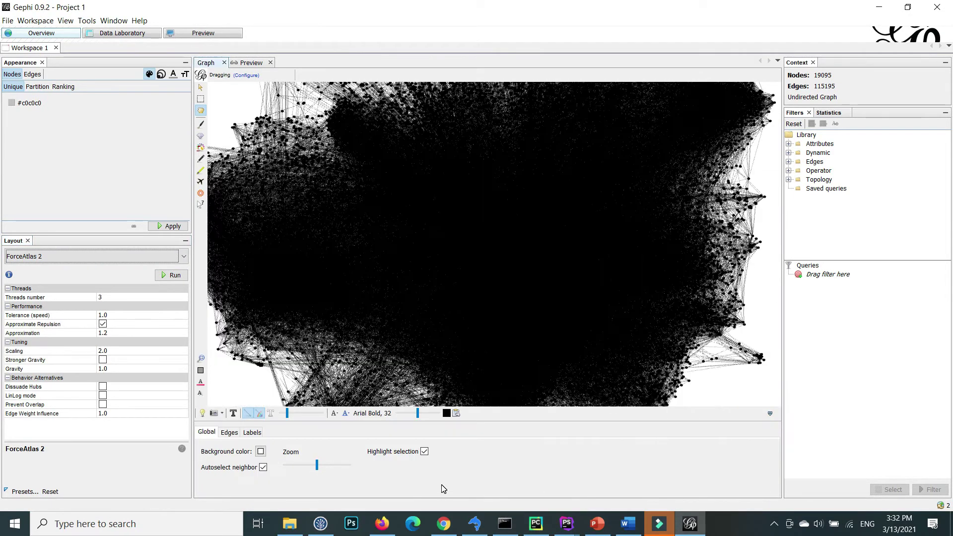
left_click(260, 453)
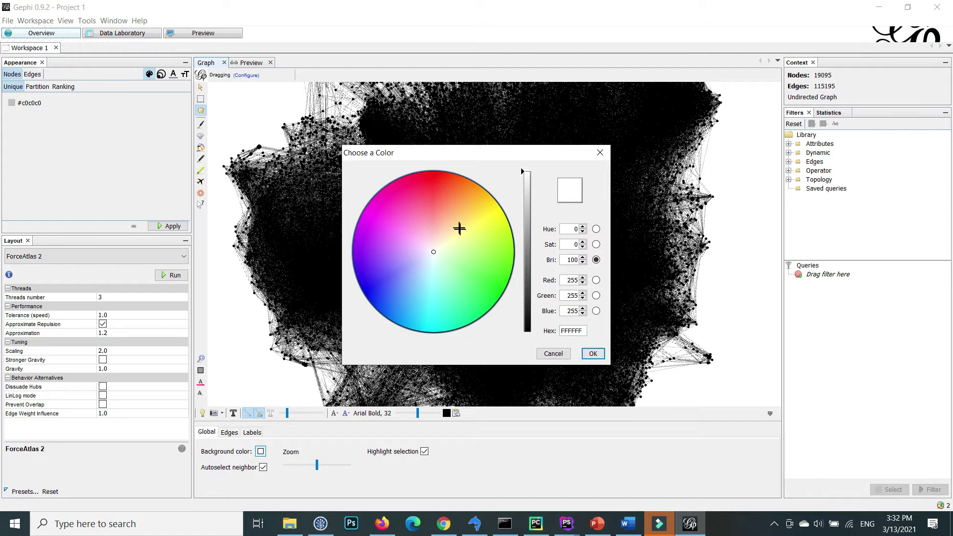
left_click(480, 237)
left_click(474, 237)
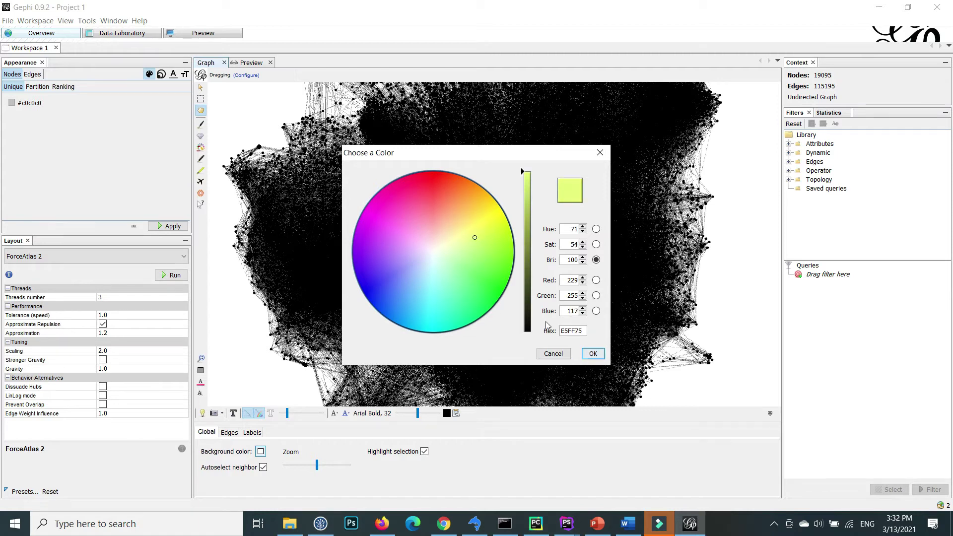
left_click(589, 355)
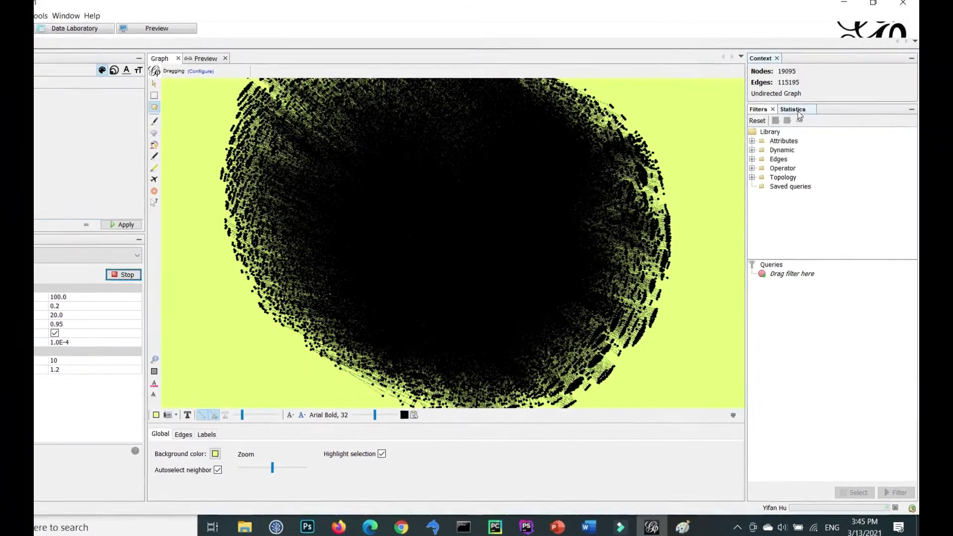
- Run the Graph Density statistic with the network treated as undirected
left_click(815, 111)
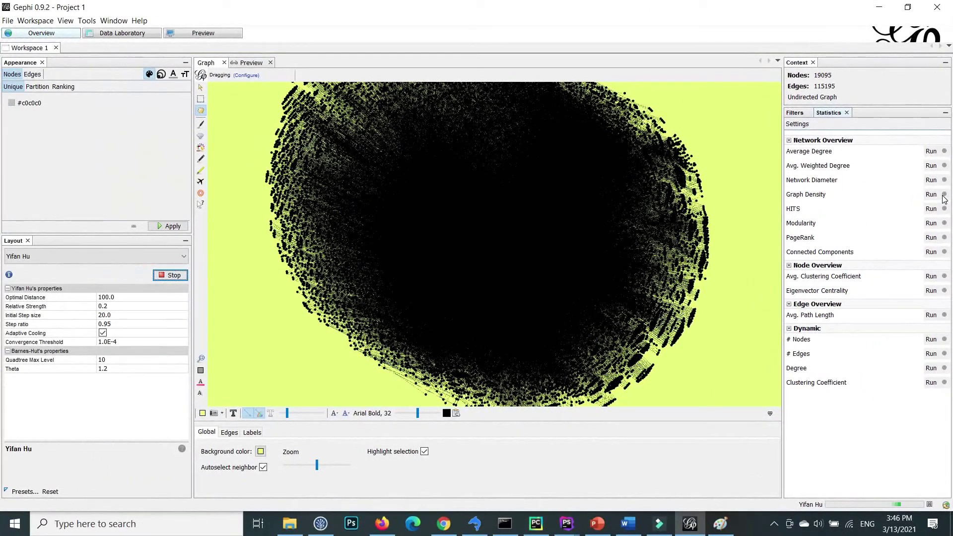
left_click(931, 194)
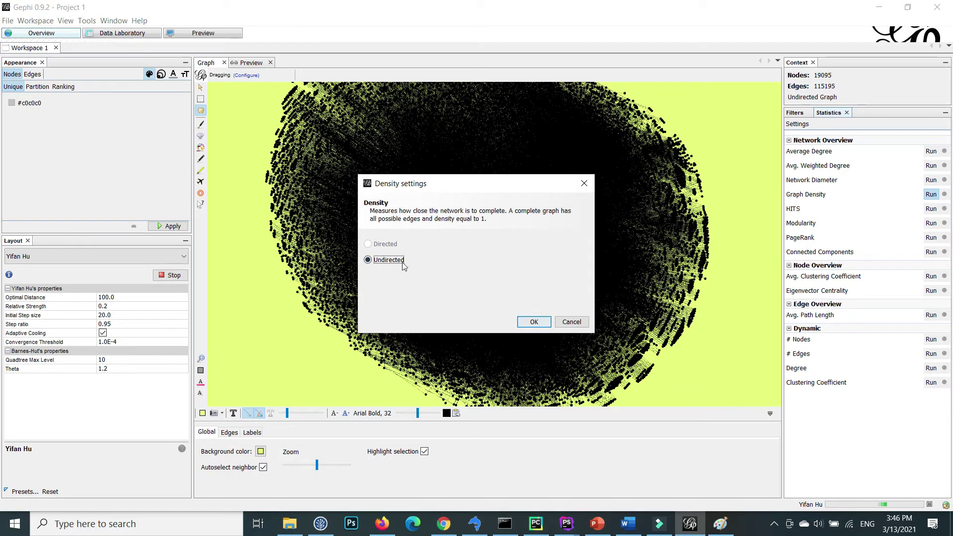
left_click(532, 322)
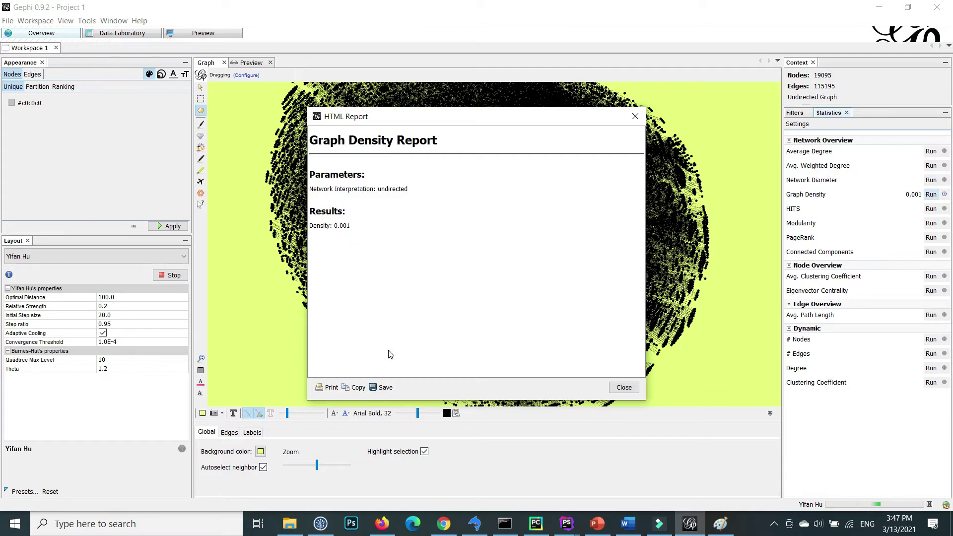
- Save the Graph Density report to the Desktop under the name density and close the report
left_click(382, 388)
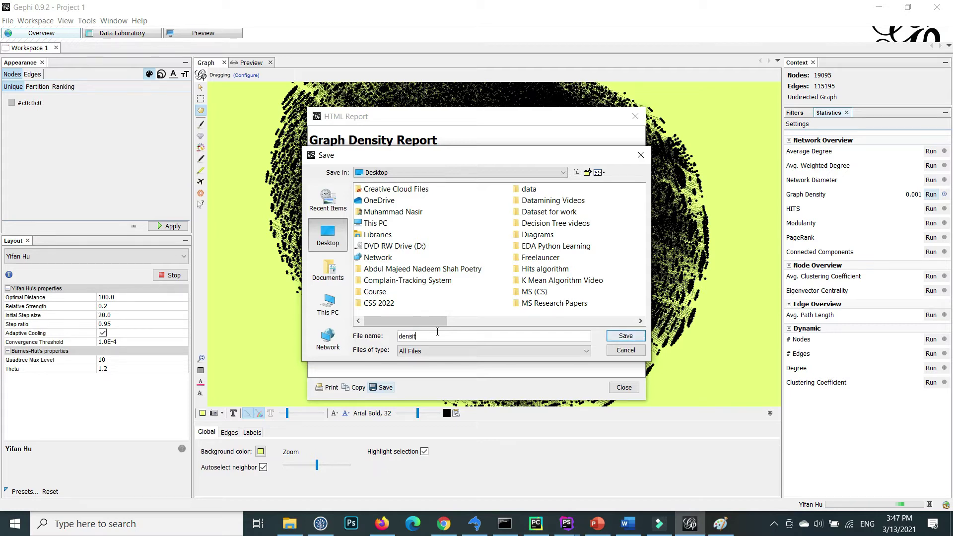
left_click(625, 336)
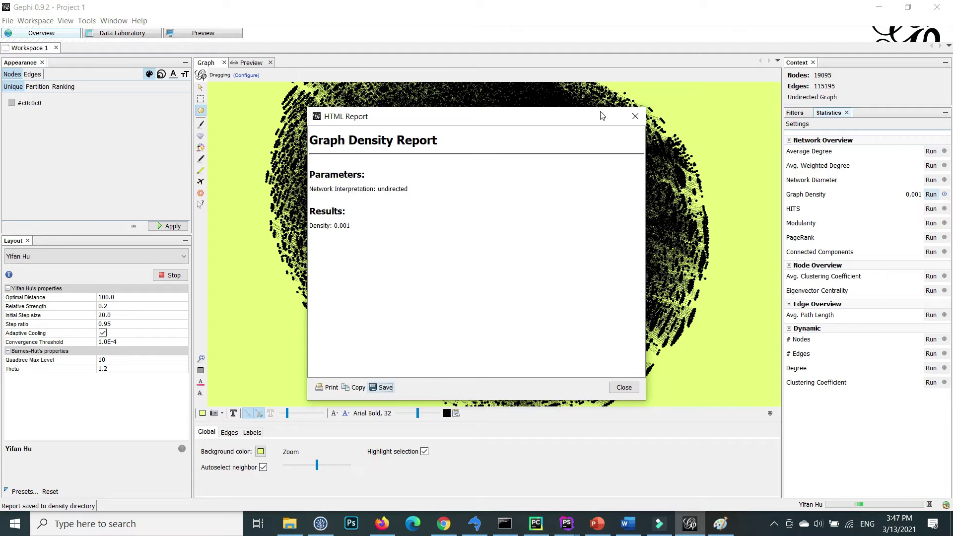
left_click(635, 117)
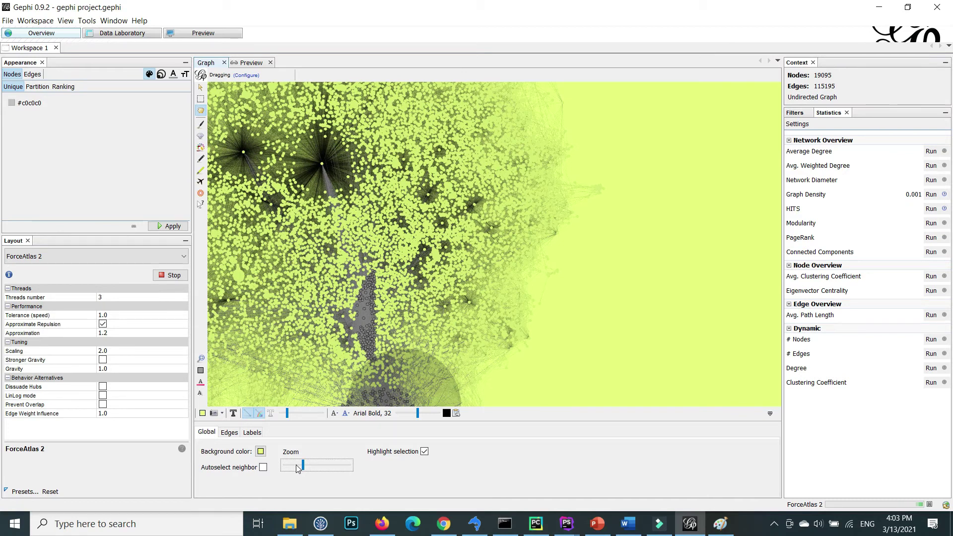
- Zoom in on the graph's nodes, switch to full screen and enable Autoselect neighbor in the global settings
left_click_drag(302, 465, 295, 465)
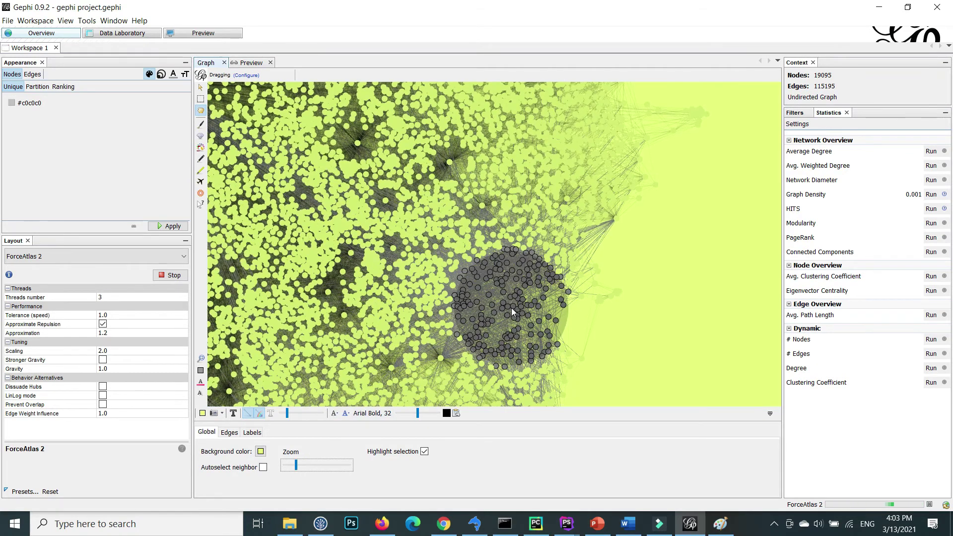
scroll(511, 308, "up", 2)
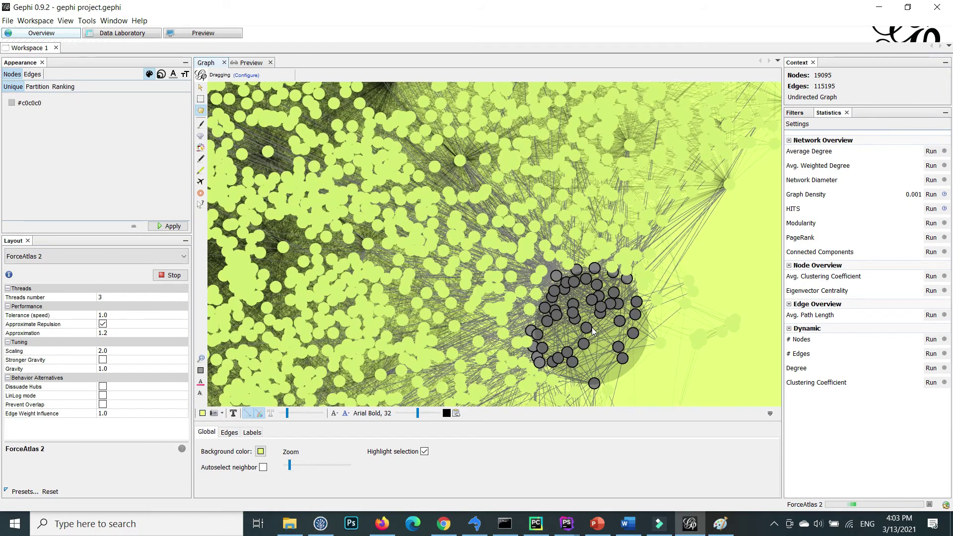
scroll(546, 328, "up", 1)
key("alt+shift+Return")
left_click(263, 492)
left_click(287, 489)
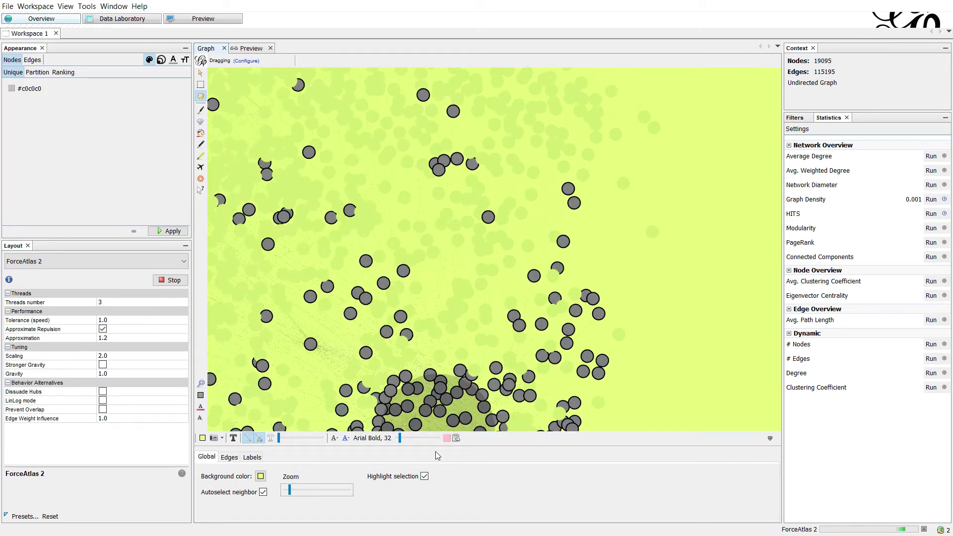
- Try several edge scale values, return the scale to near its minimum, and enable Selection color for the edges
left_click(229, 457)
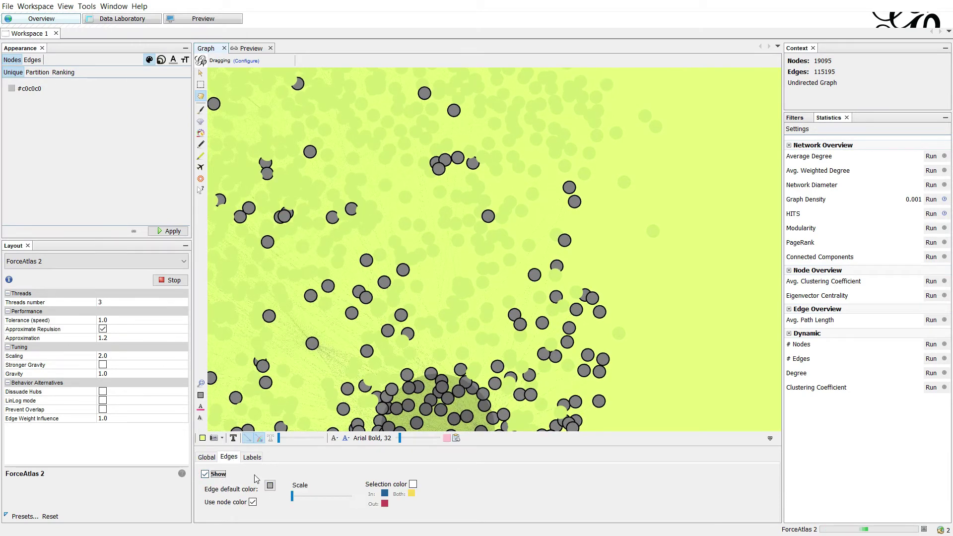
left_click_drag(293, 496, 297, 496)
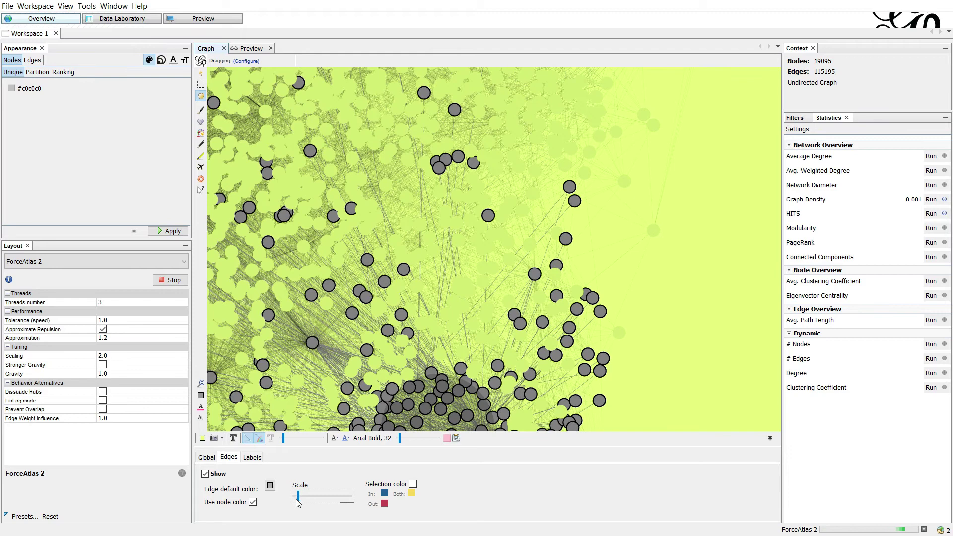
left_click(329, 496)
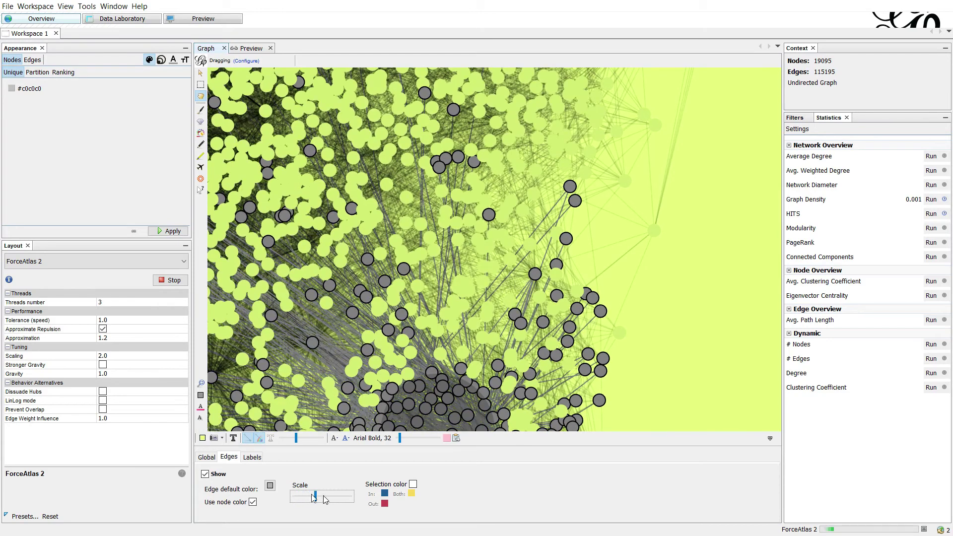
left_click(310, 497)
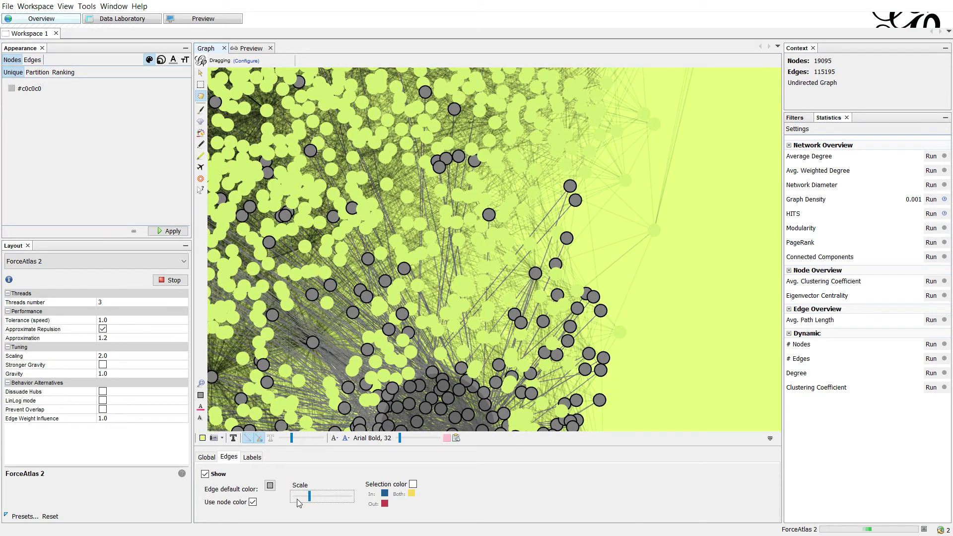
left_click_drag(299, 503, 296, 502)
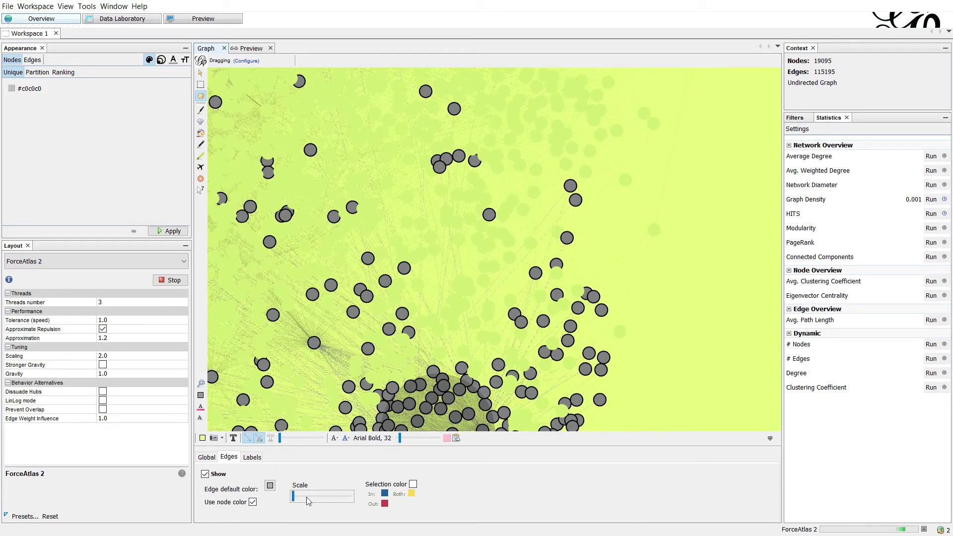
left_click(412, 485)
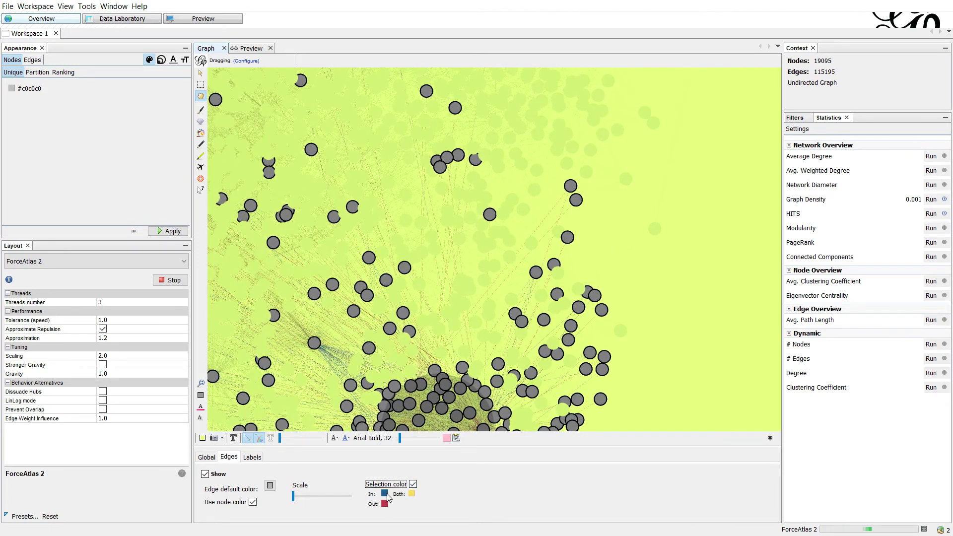
- Set the edge selection colors to dark blue for incoming edges and light orange for outgoing edges
left_click(385, 494)
left_click(408, 496)
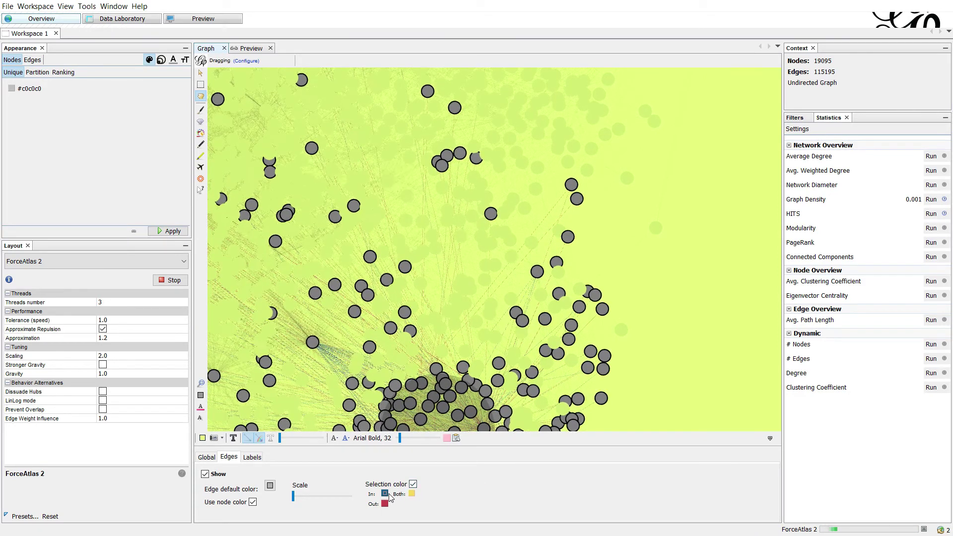
left_click(386, 495)
left_click(385, 494)
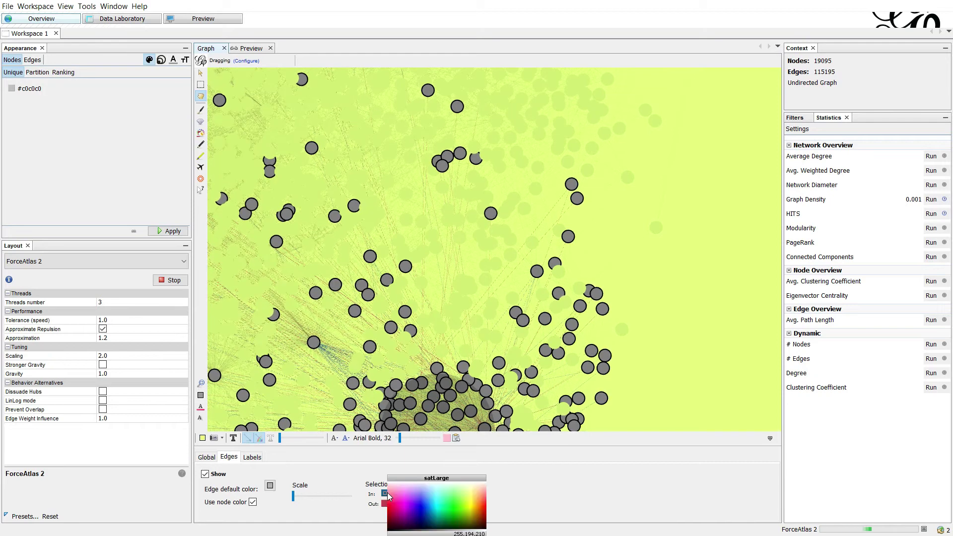
left_click(387, 494)
left_click_drag(392, 499, 474, 500)
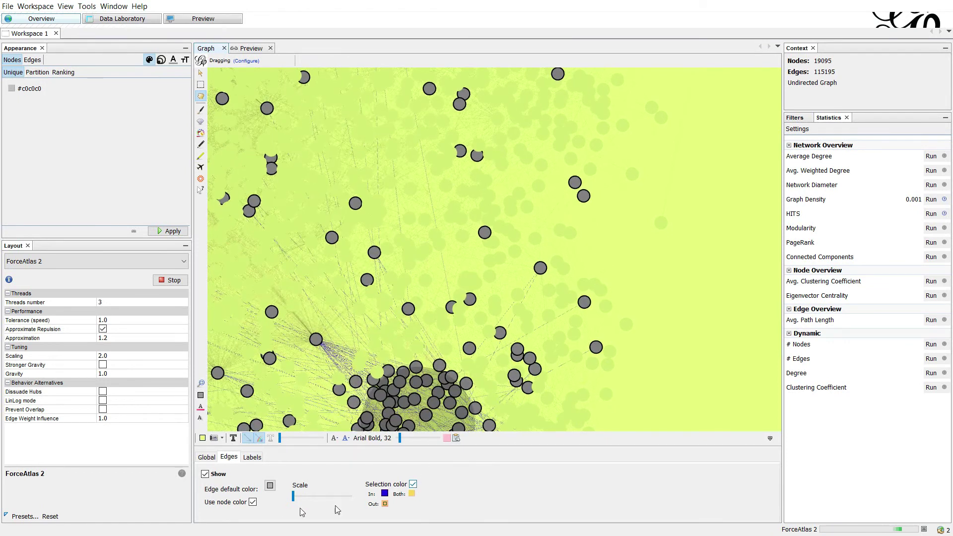
- Pick dark red 801711 as the edge default color and lower the edge scale to its minimum
left_click(253, 502)
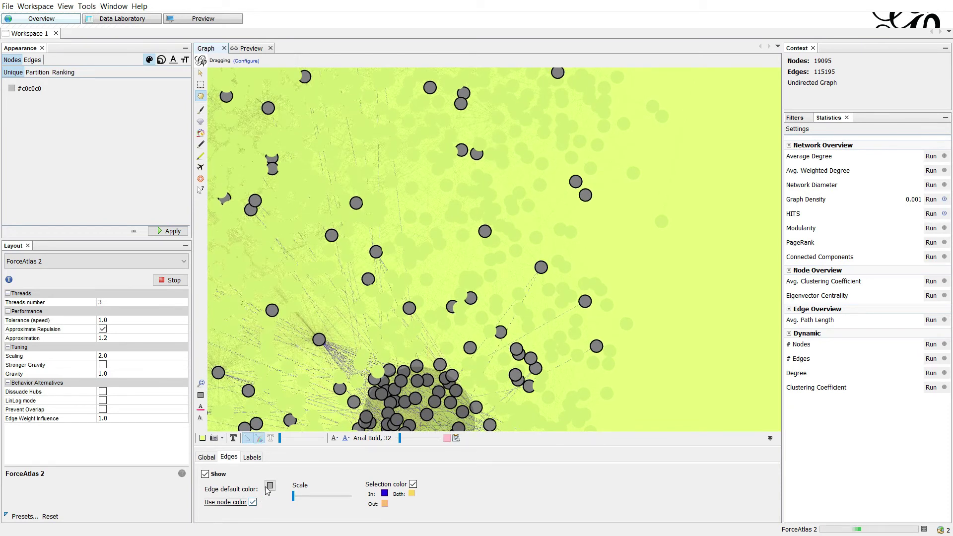
left_click(270, 486)
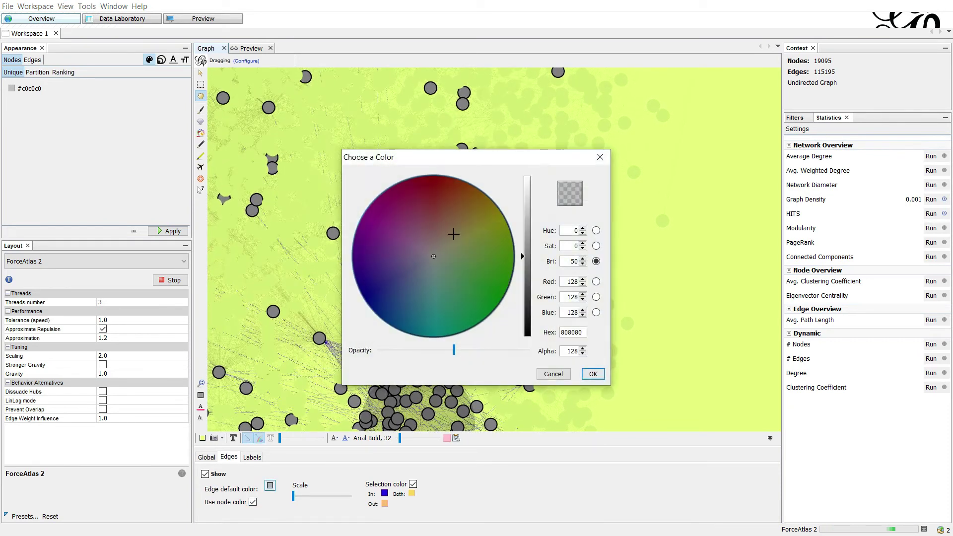
left_click(436, 186)
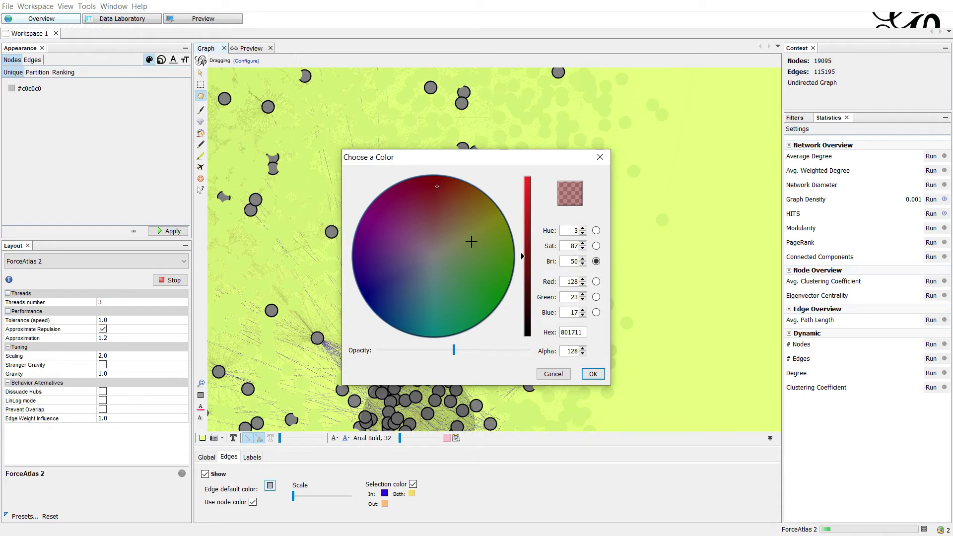
left_click(590, 375)
mouse_move(293, 496)
left_mouse_down()
mouse_move(342, 505)
mouse_move(280, 495)
left_mouse_up()
left_click_drag(278, 370, 540, 226)
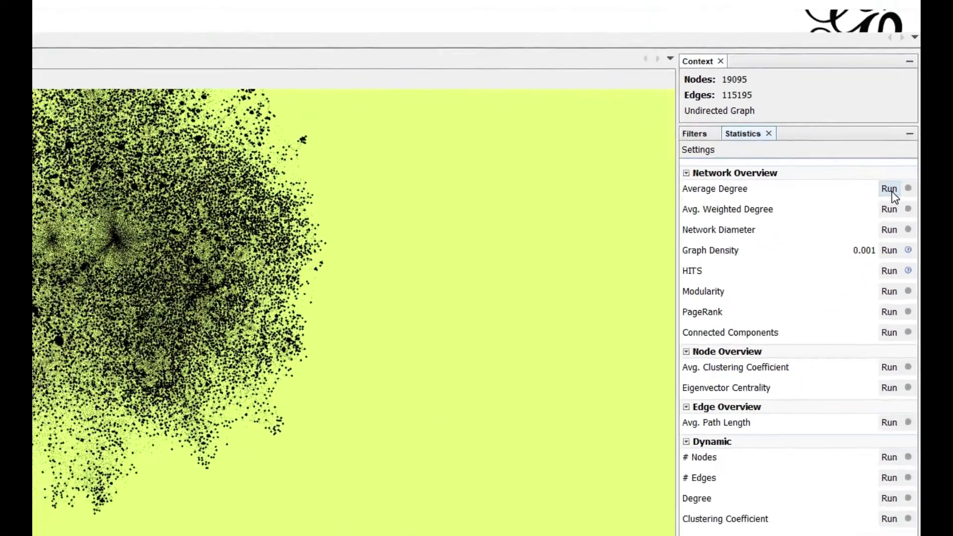
- Run the Average Degree statistic and close its Degree Report
left_click(889, 190)
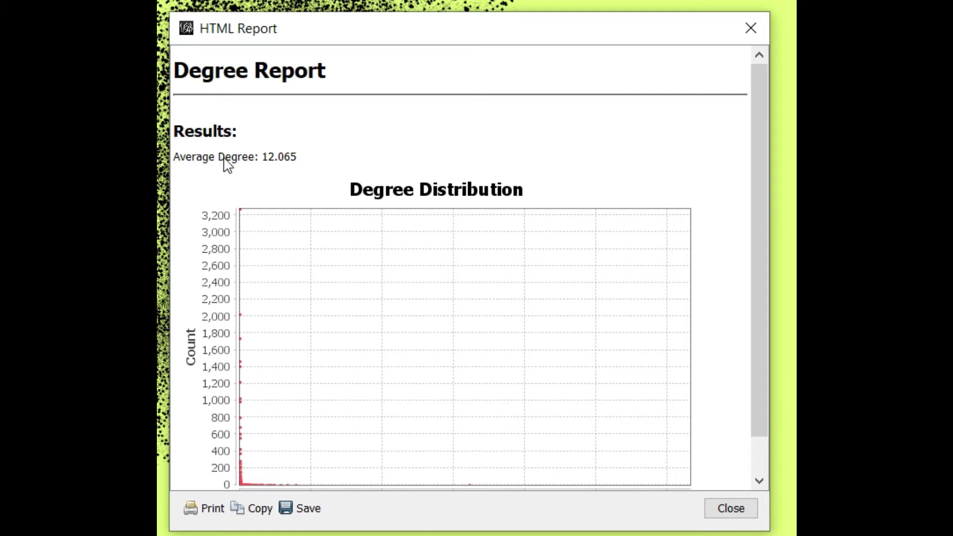
left_click_drag(380, 39, 400, 34)
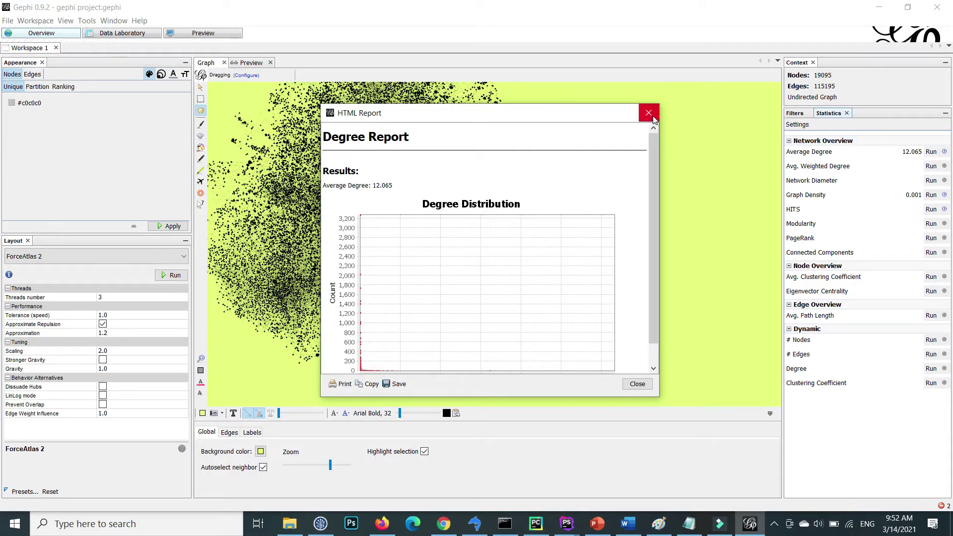
left_click(648, 113)
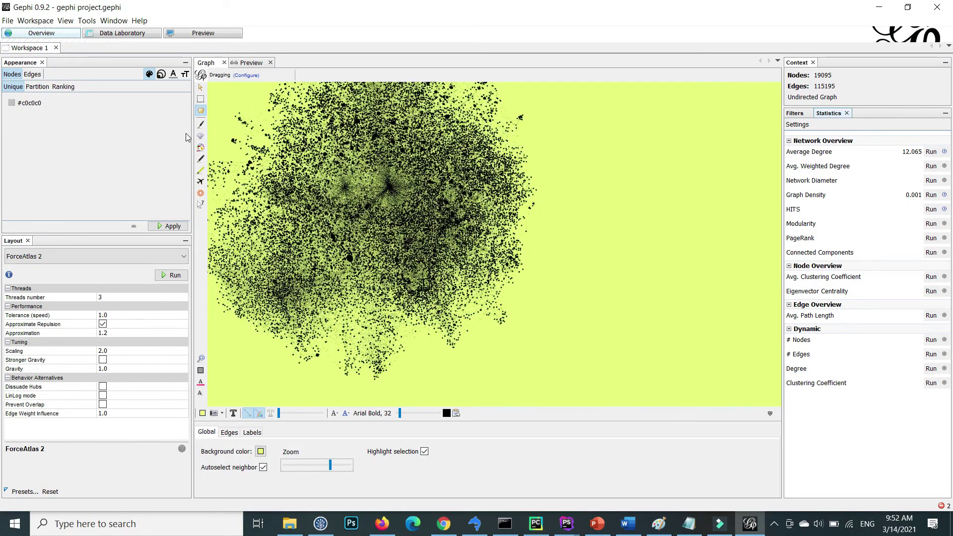
- Examine the Degree column of the nodes table in the Data Laboratory, including the comic node's row
left_click(32, 74)
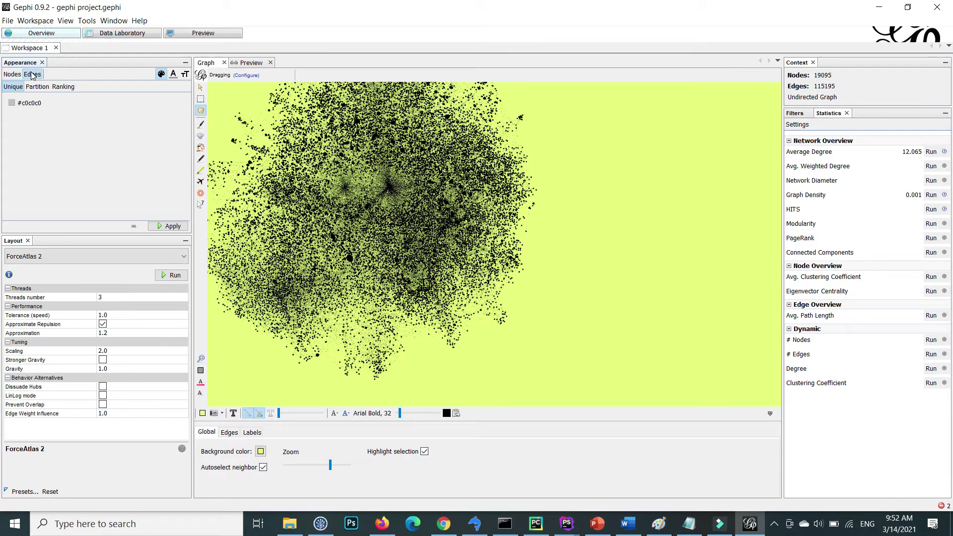
left_click(17, 74)
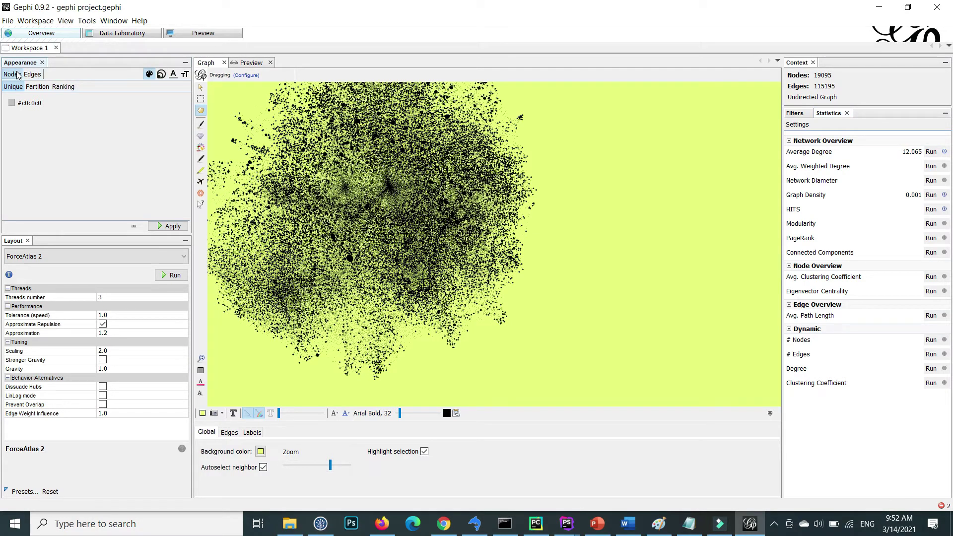
left_click(129, 41)
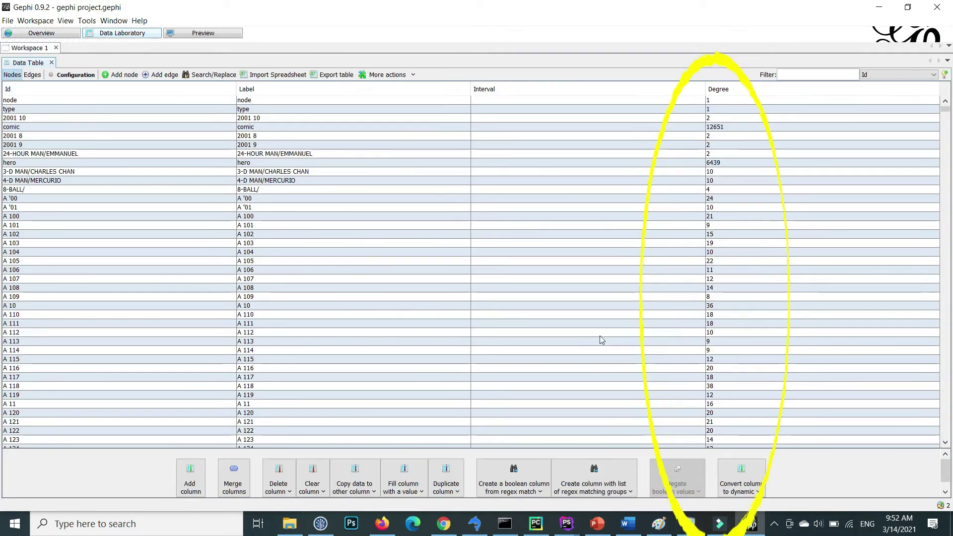
left_click(718, 111)
left_click(723, 128)
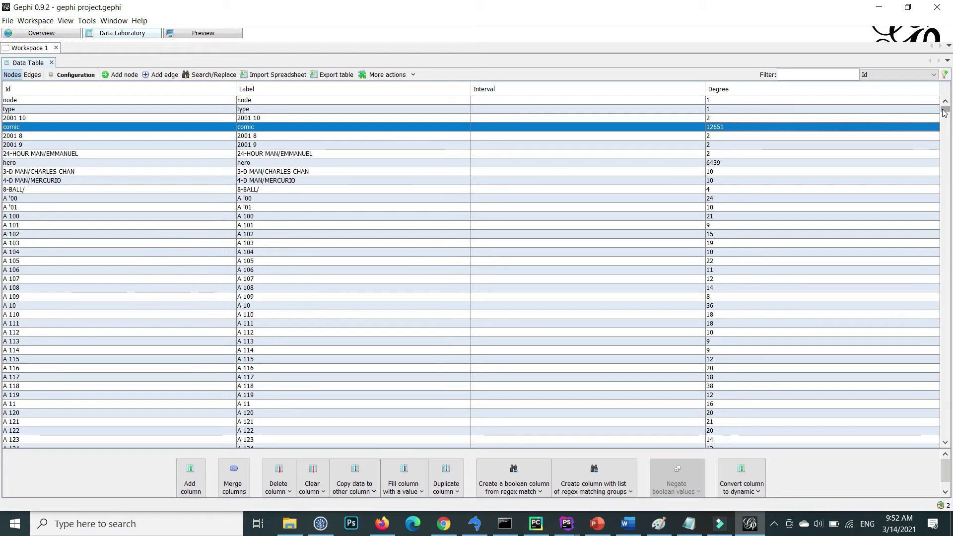
left_click_drag(943, 113, 846, 207)
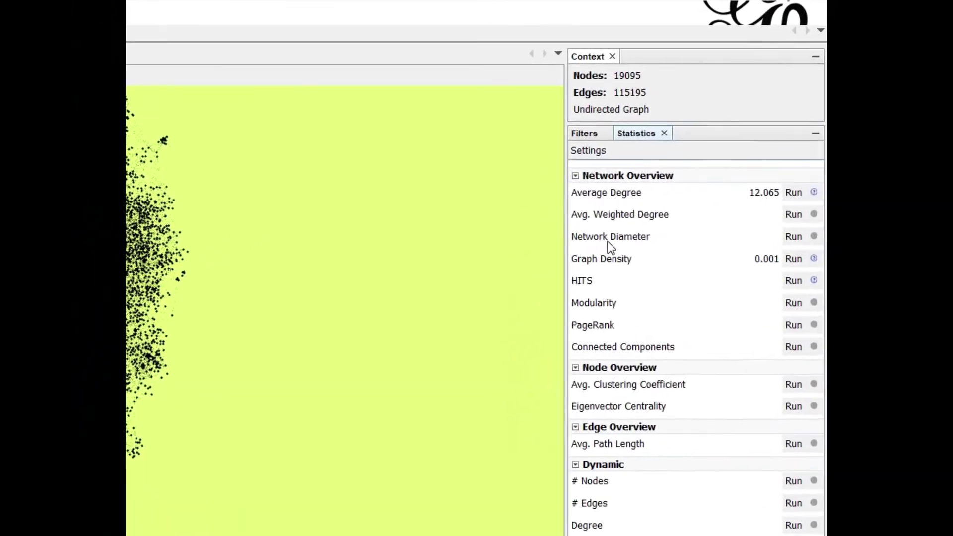
- Run the Network Diameter statistic as undirected without normalizing centralities, and close the report
left_click(697, 276)
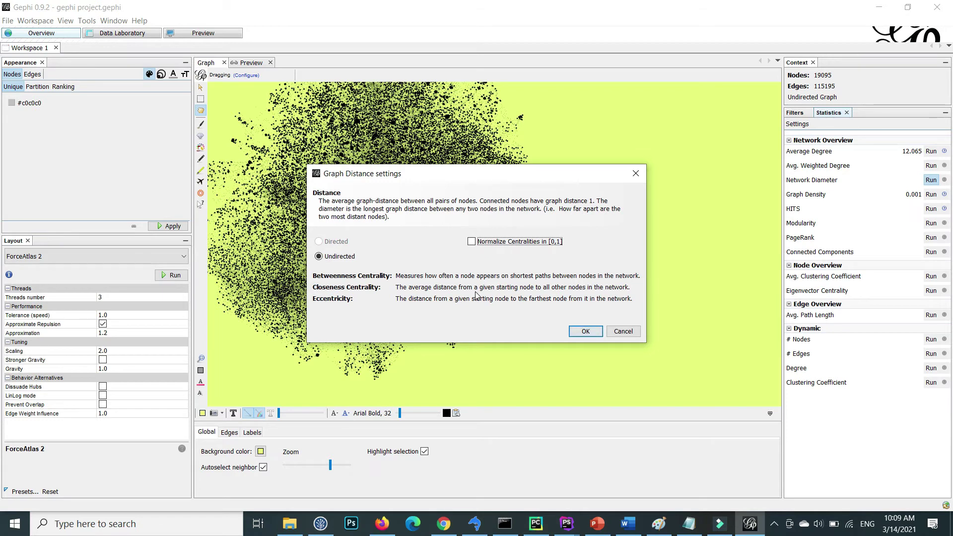
left_click(581, 330)
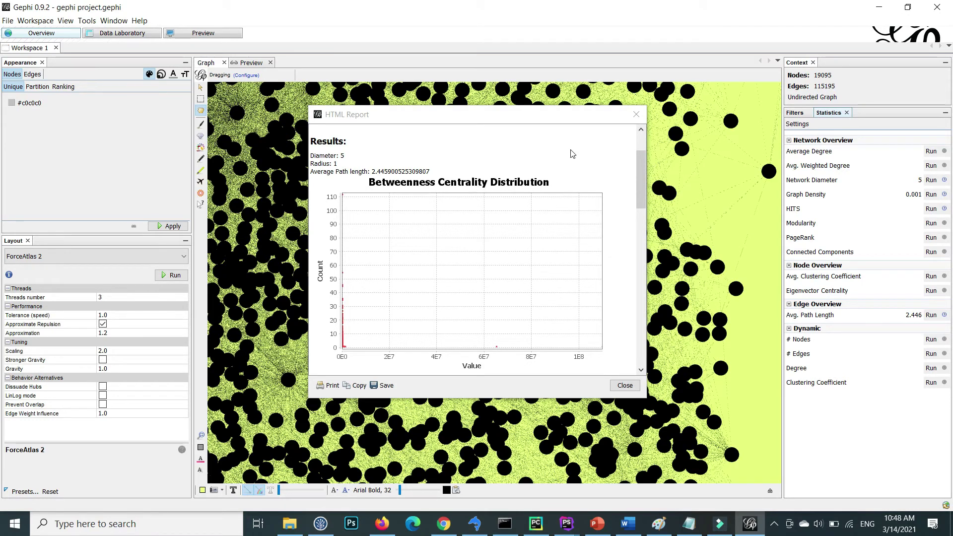
left_click(636, 115)
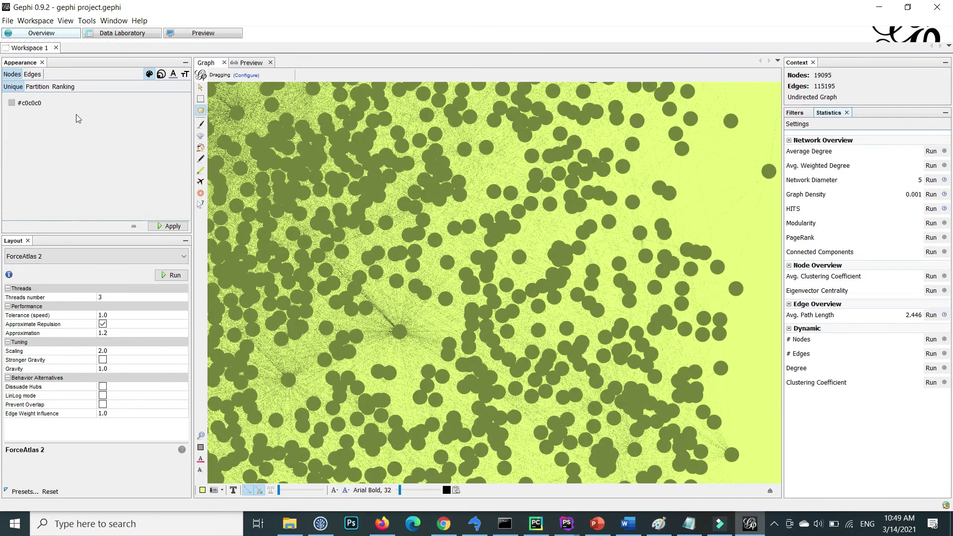
- Examine the nodes' Closeness Centrality, Harmonic Closeness Centrality and Betweenness Centrality values in the Data Laboratory
left_click(16, 75)
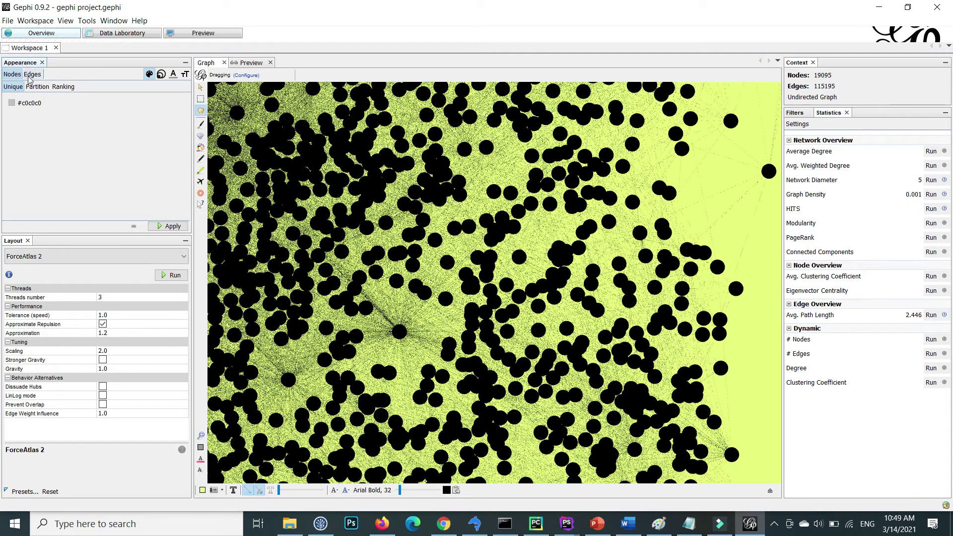
left_click(111, 34)
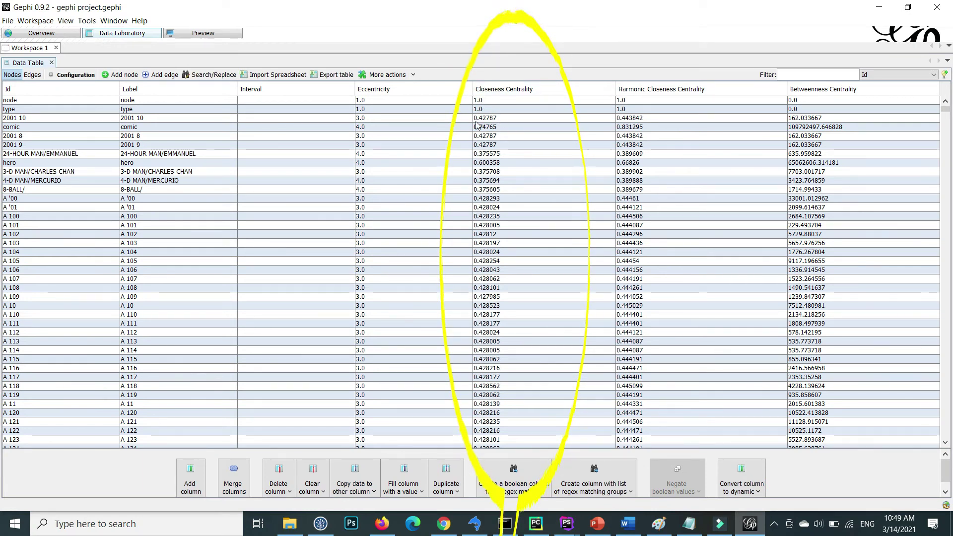
left_click(498, 119)
left_click(495, 128)
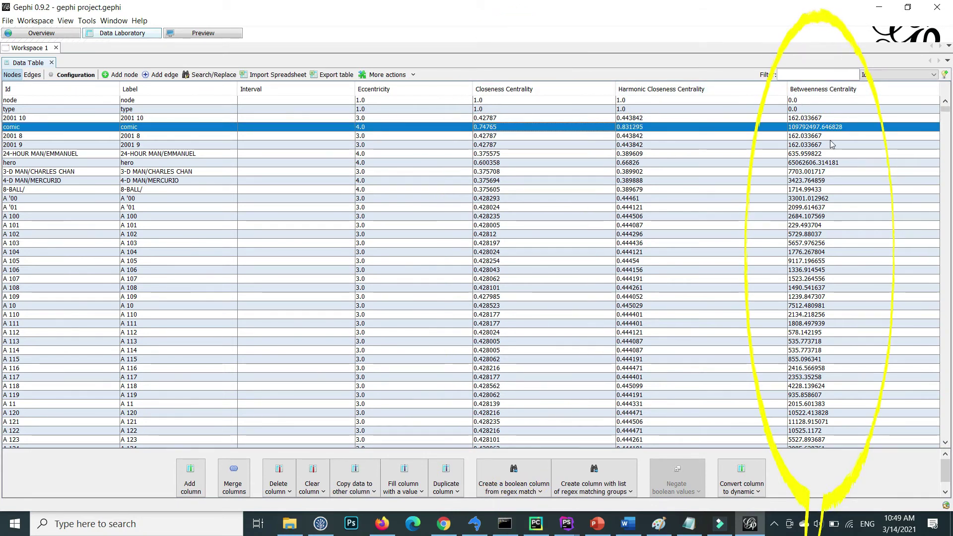
left_click(834, 135)
left_click(836, 162)
left_click(838, 217)
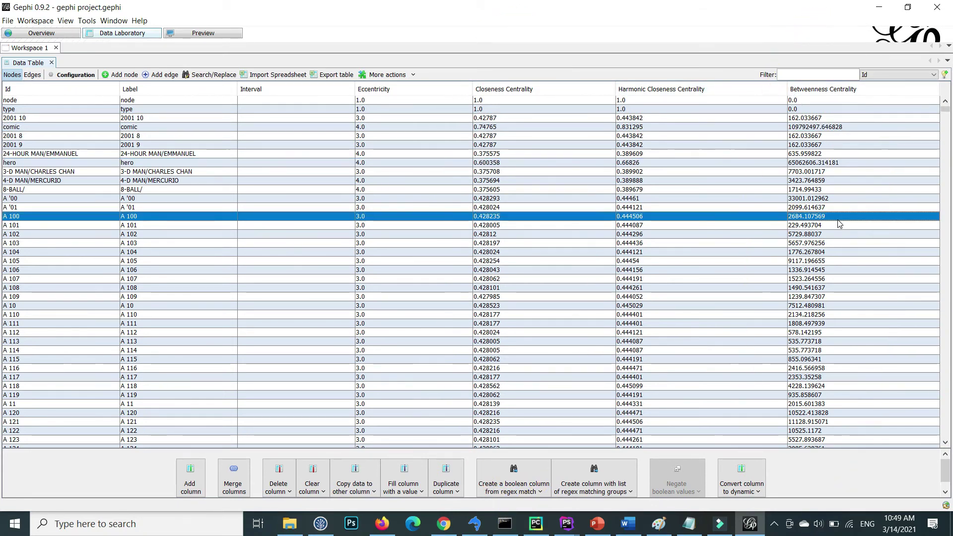
left_click(846, 118)
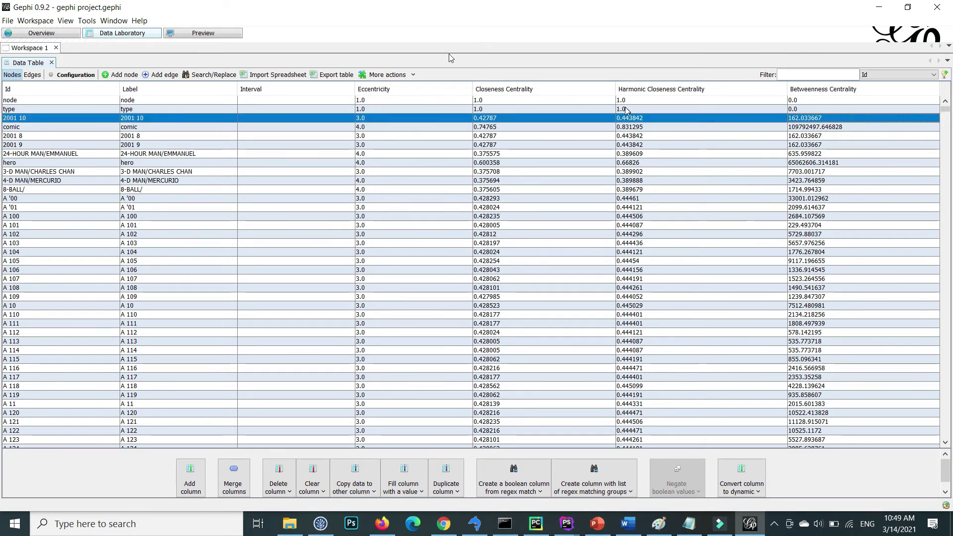
left_click(828, 110)
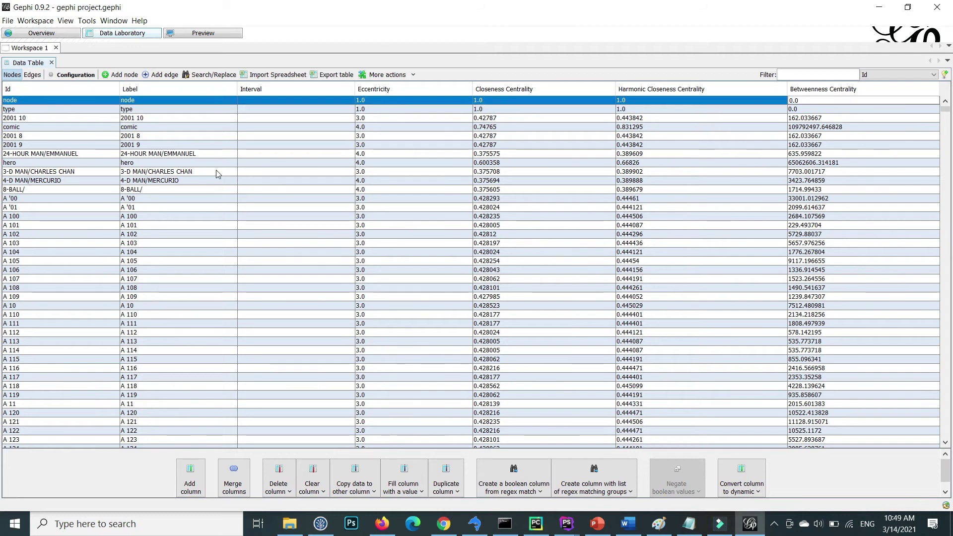
left_click(70, 106)
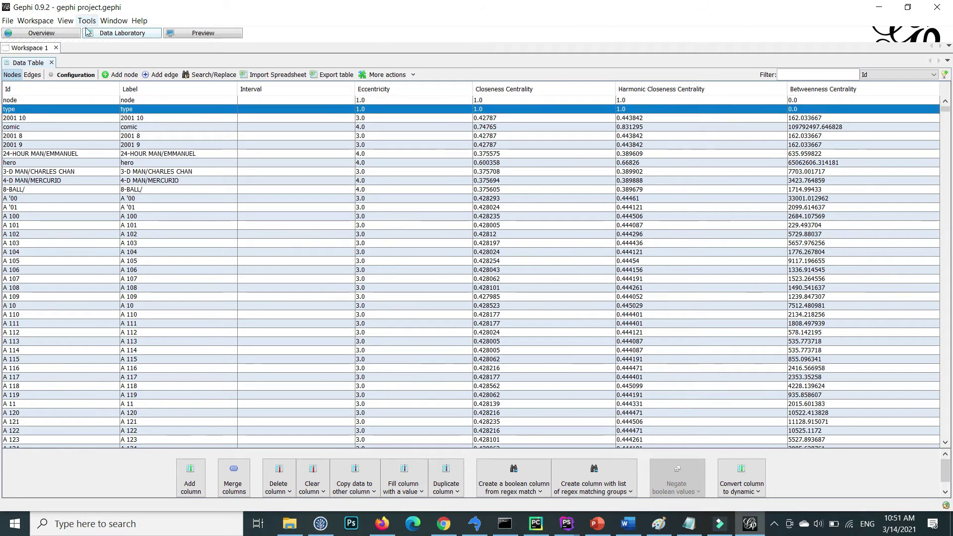
- Review the edges table in the Data Laboratory, including the edge types and weights
left_click(37, 34)
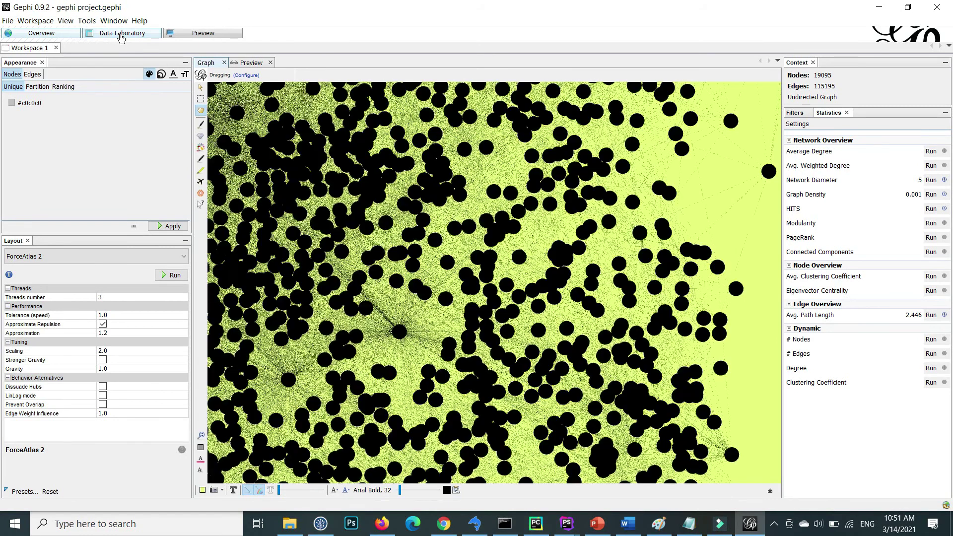
left_click(121, 33)
left_click(34, 76)
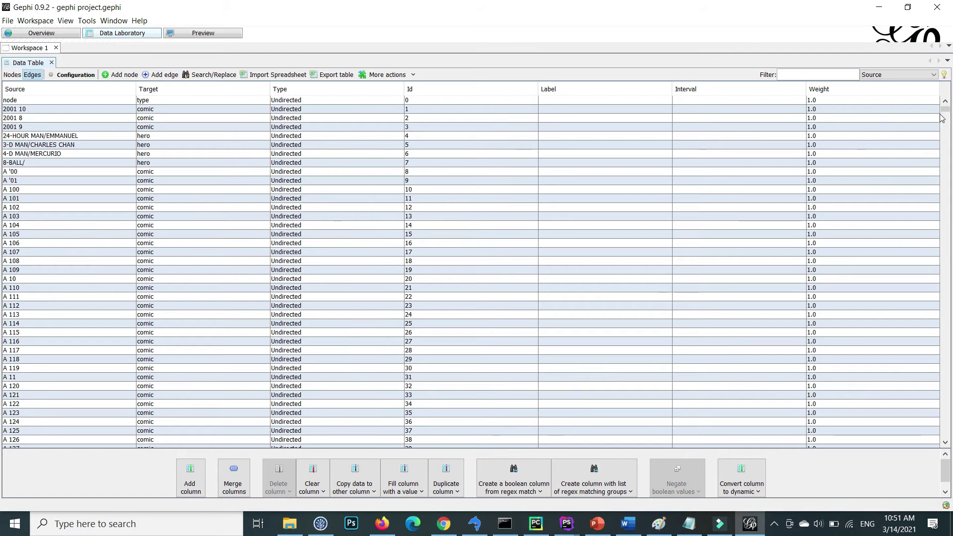
left_click_drag(943, 109, 942, 116)
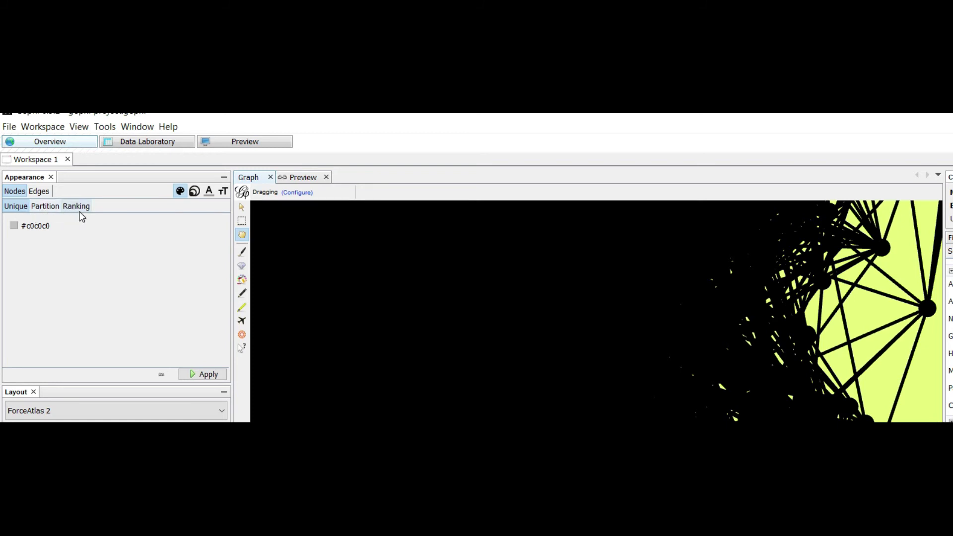
- Switch the node colouring from a unique colour to a ranking by Degree
left_click(13, 227)
left_click(14, 227)
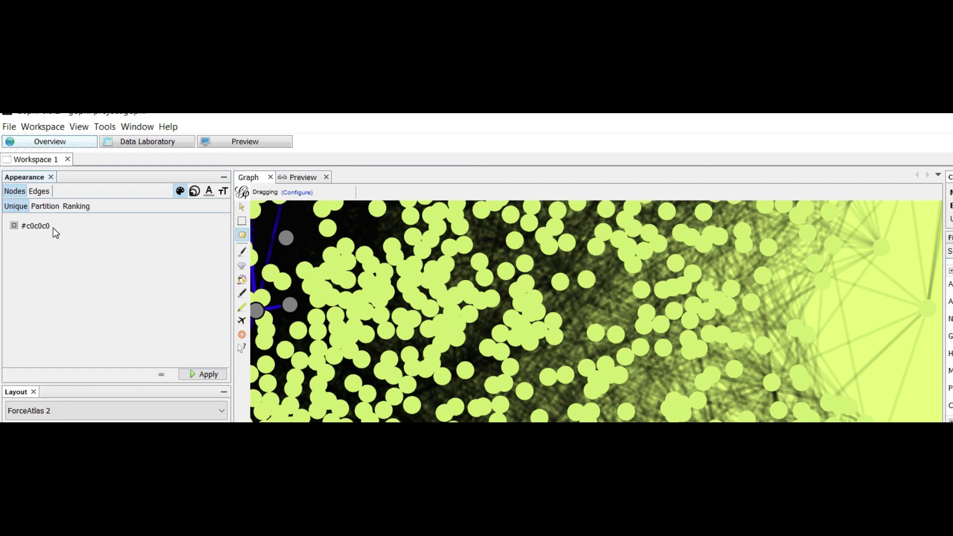
left_click(75, 206)
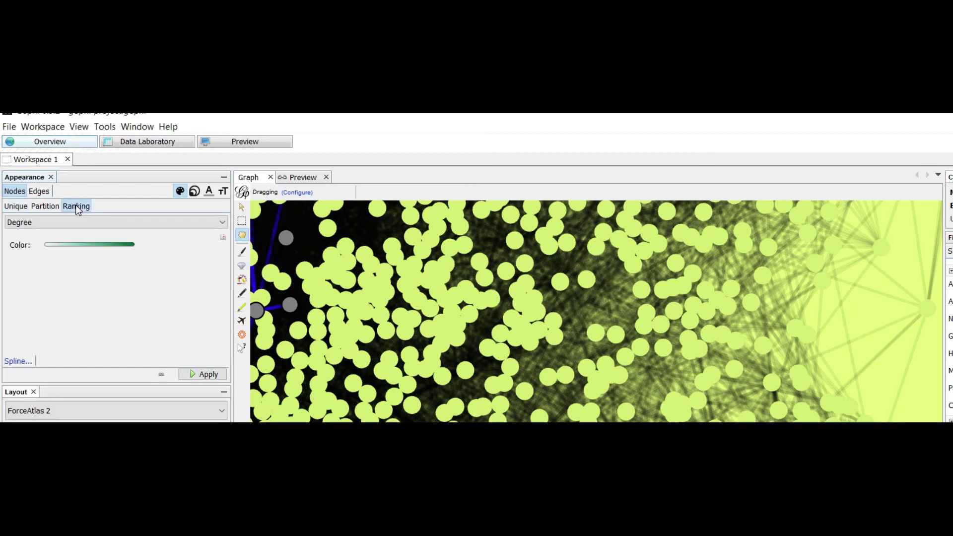
left_click(63, 221)
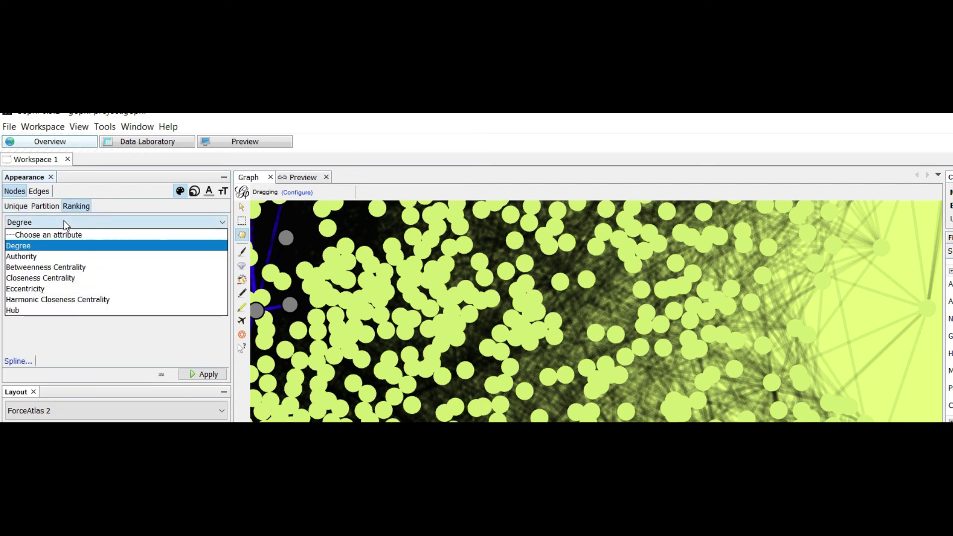
left_click(60, 245)
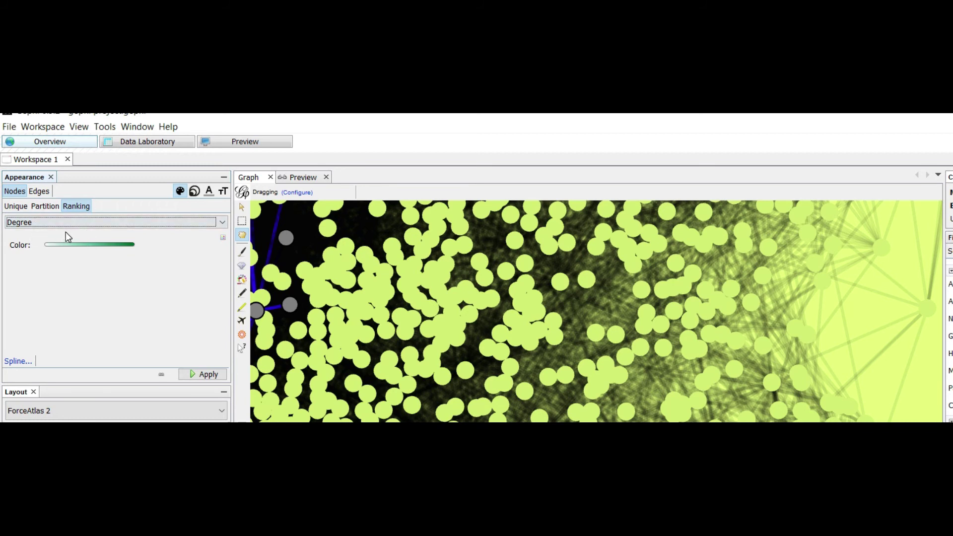
- Add two intermediate colour stops to the Degree gradient, at about the middle and three quarters, and apply the node colouring
left_click(65, 224)
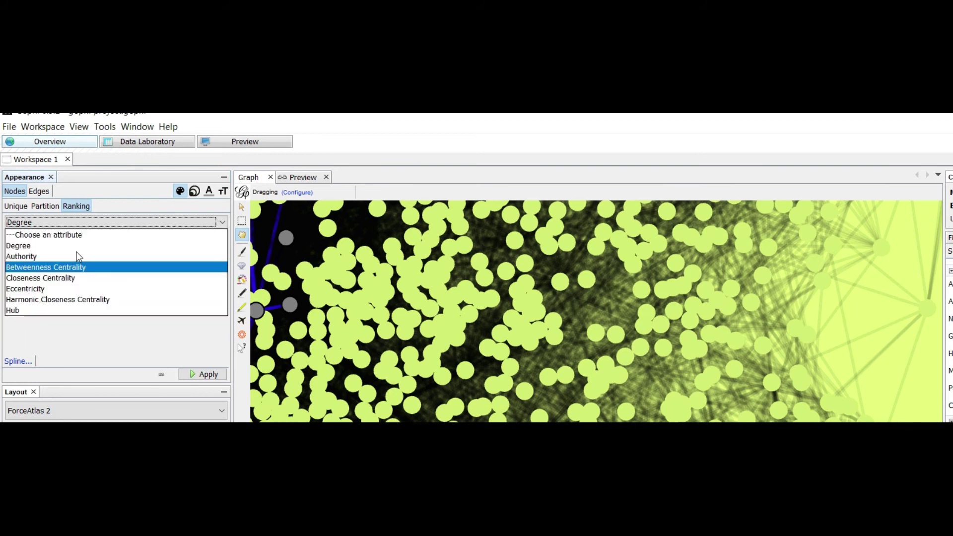
left_click(79, 248)
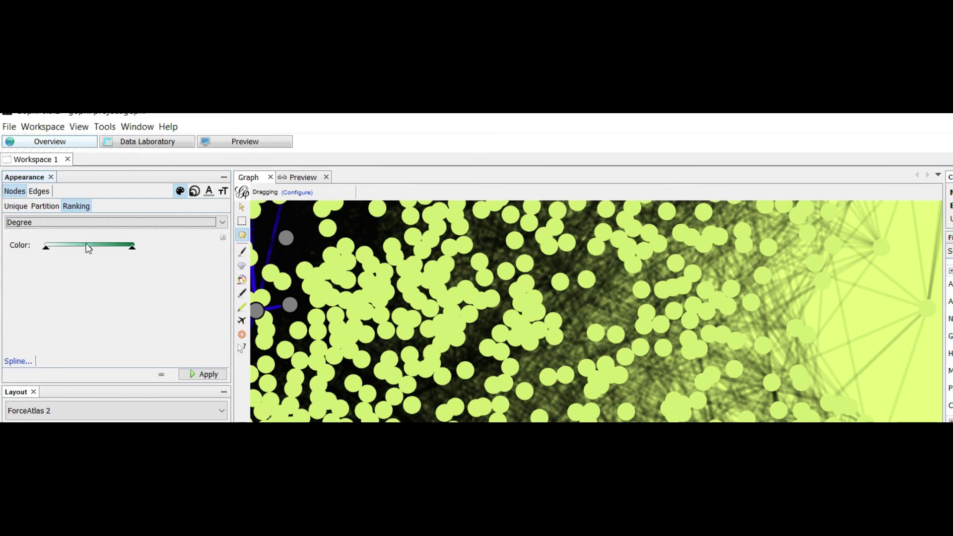
left_click(115, 247)
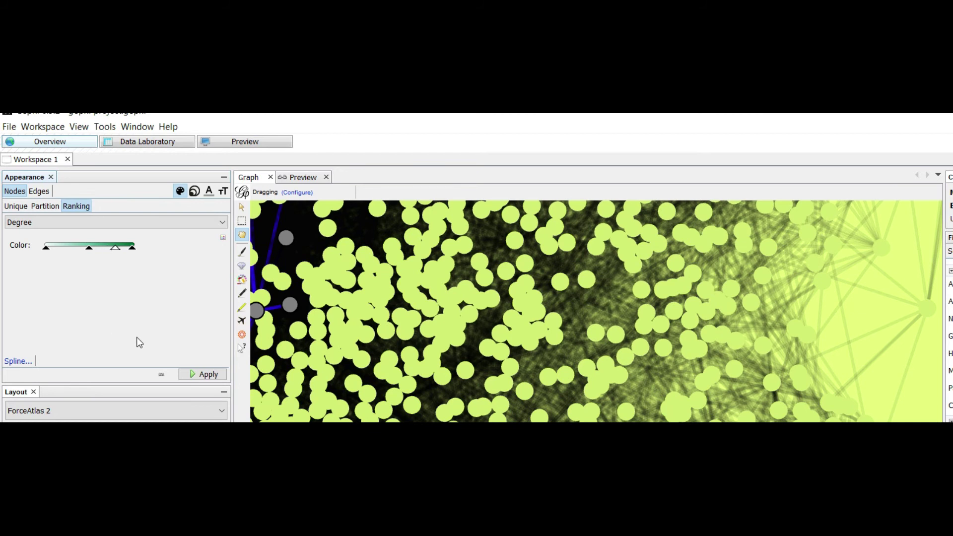
left_click(219, 378)
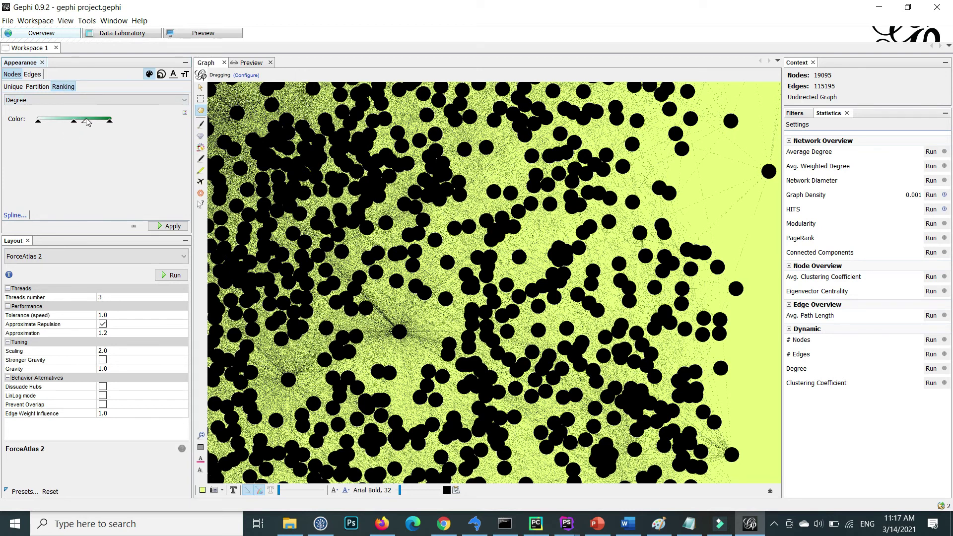
- Change the gradient's three-quarter colour stop to dark red A51016 and apply the Degree colouring to the nodes
double_click(87, 122)
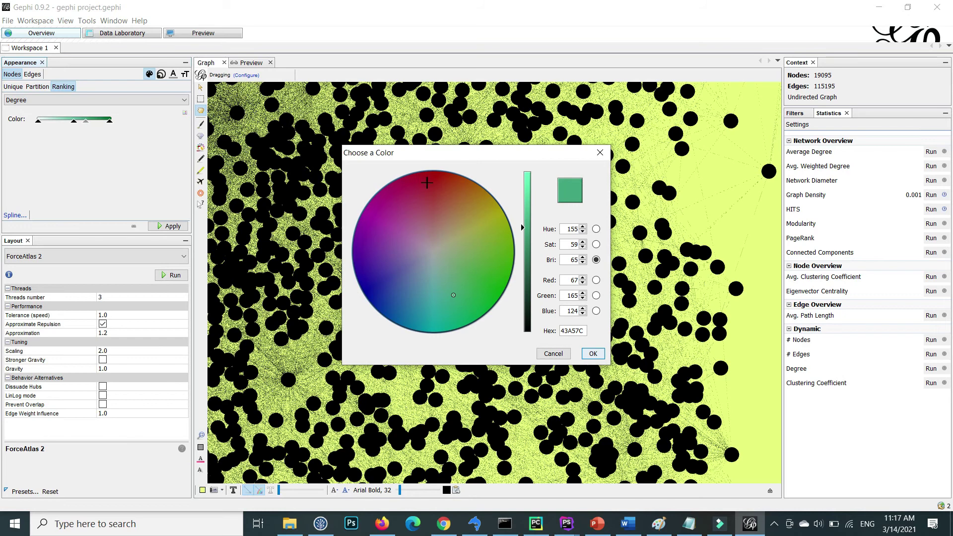
left_click(429, 179)
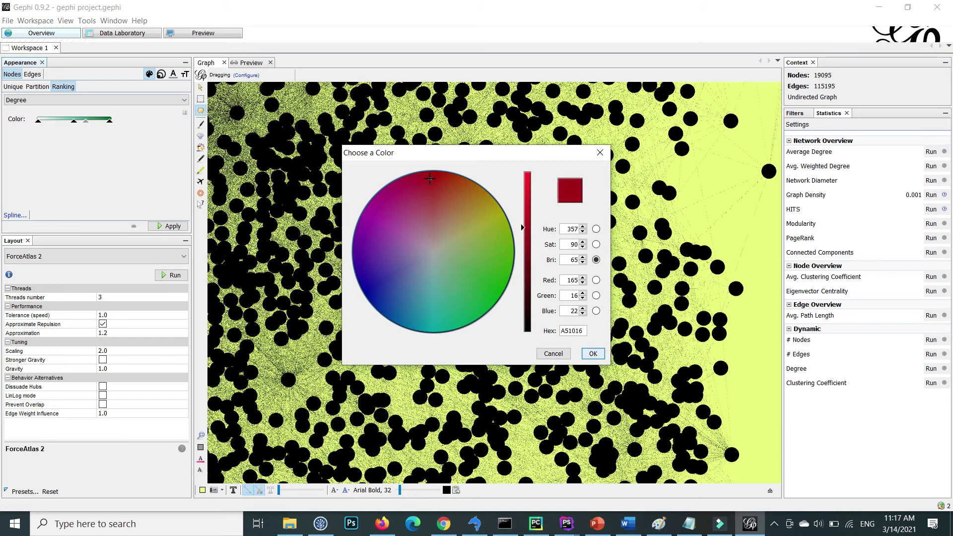
left_click(588, 353)
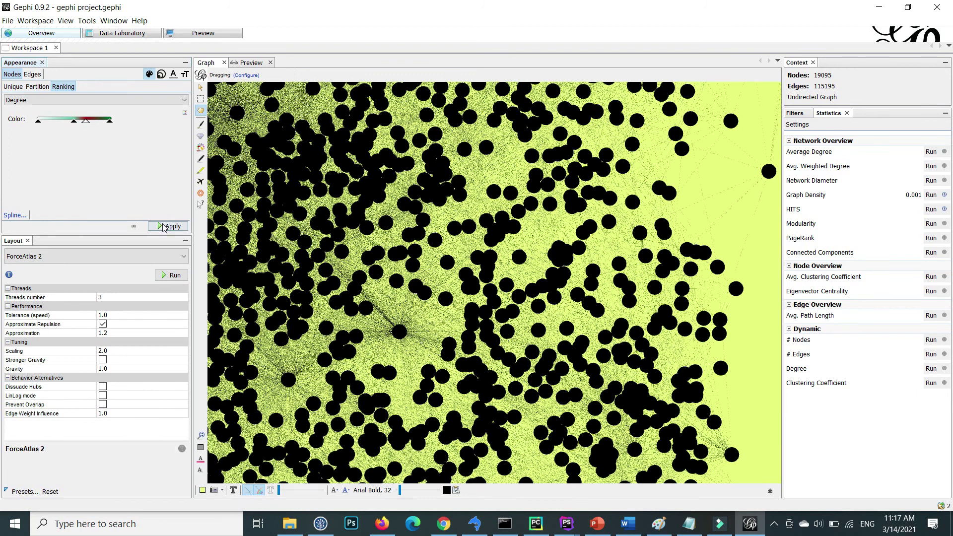
left_click(165, 226)
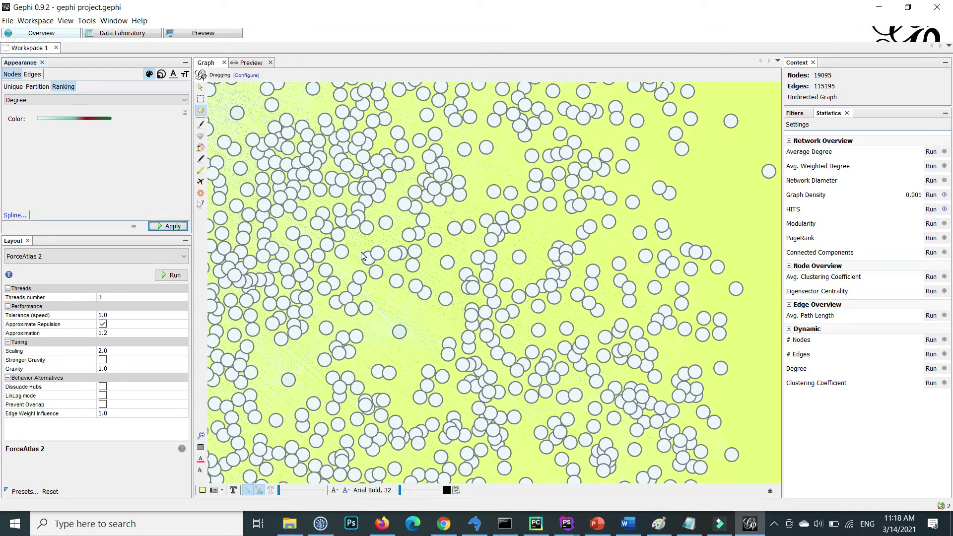
- Rank the node sizes by Degree with a minimum size of 4.5 and a maximum size of 100, and apply the sizing
left_click(161, 74)
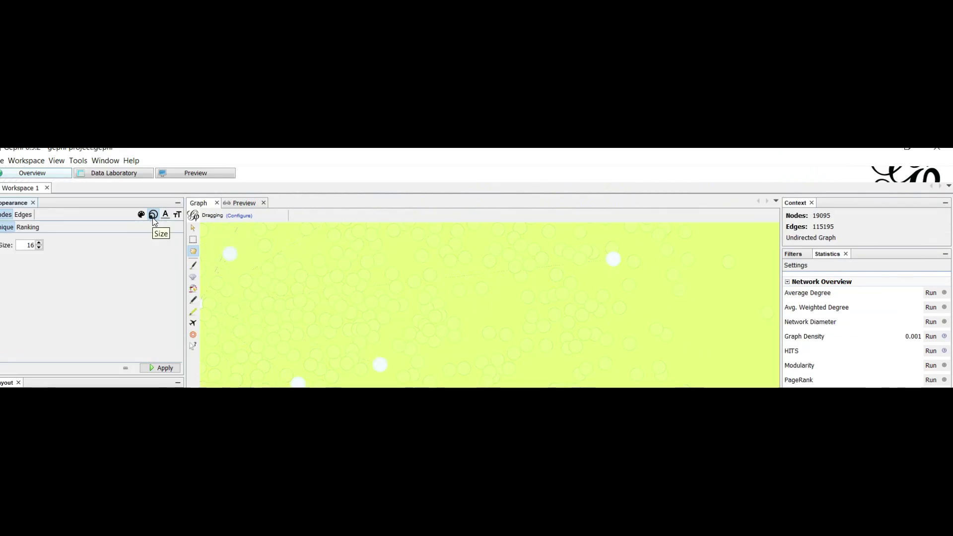
left_click(33, 228)
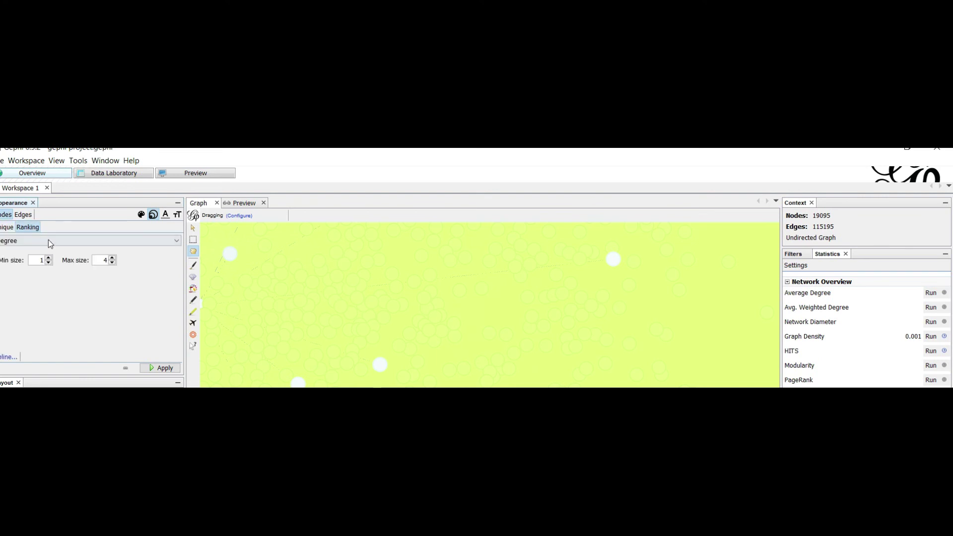
left_click(48, 239)
left_click(39, 258)
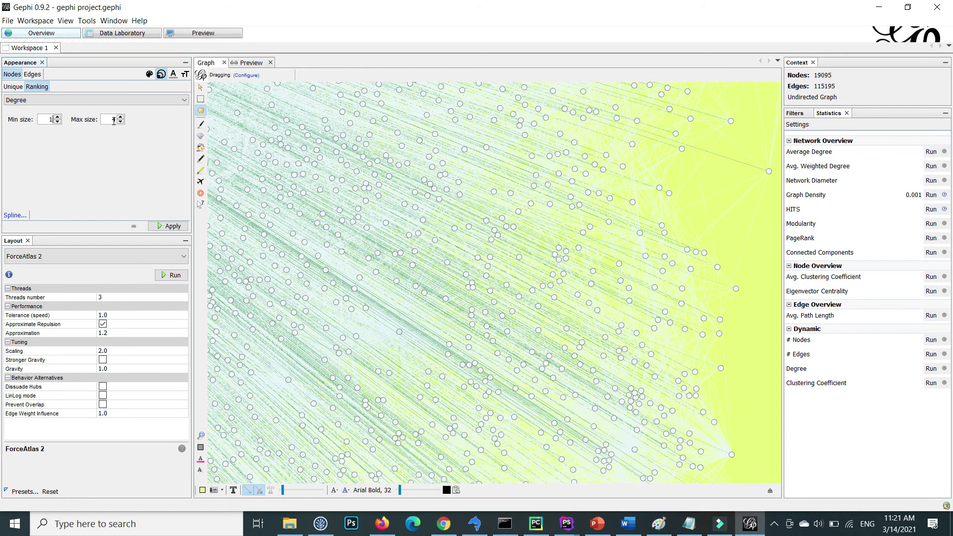
double_click(113, 120)
left_click(169, 228)
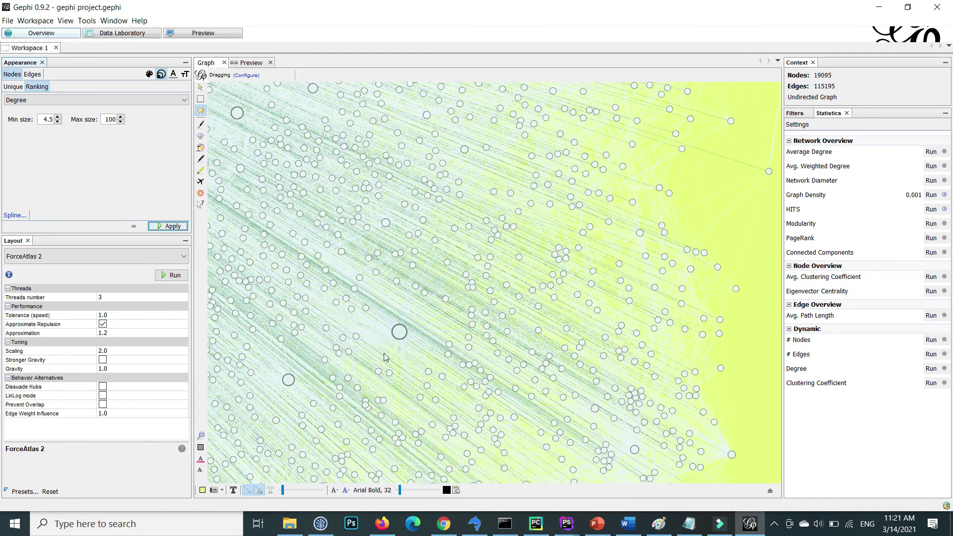
mouse_move(403, 336)
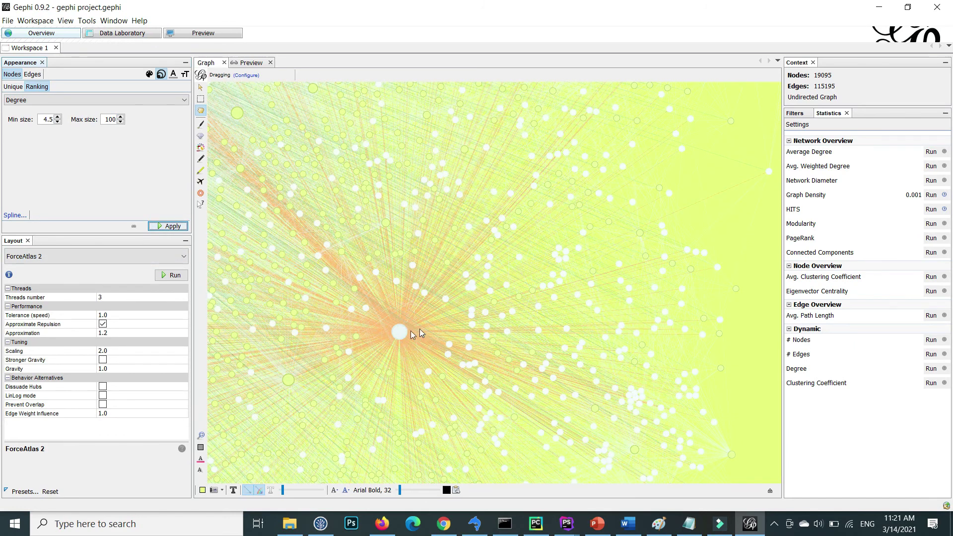